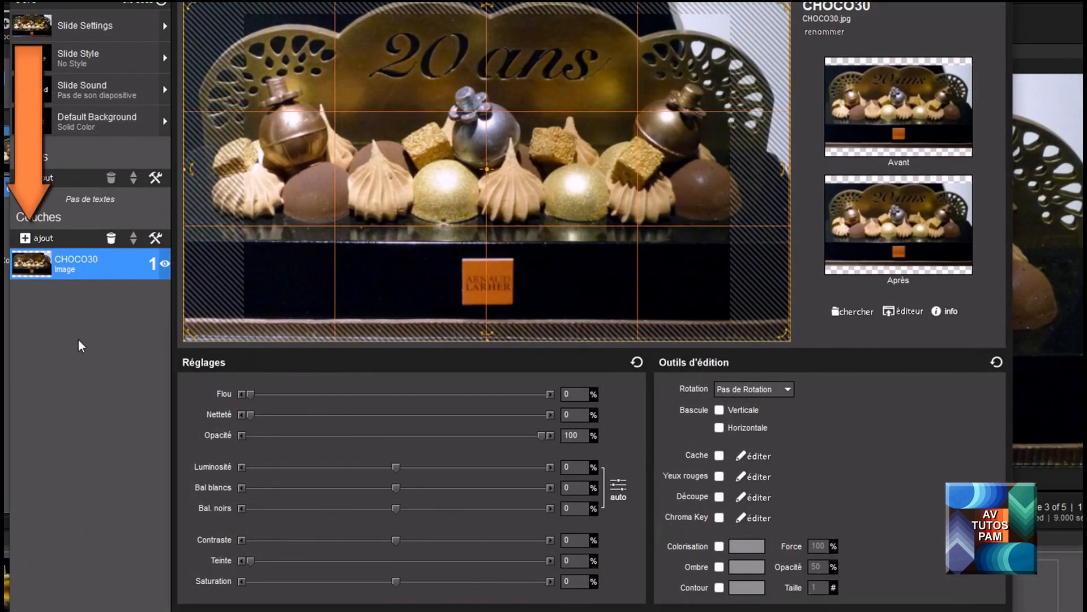
# Add the image CHOCO33.jpg to the slide as a new layer
pyautogui.click(26, 237)
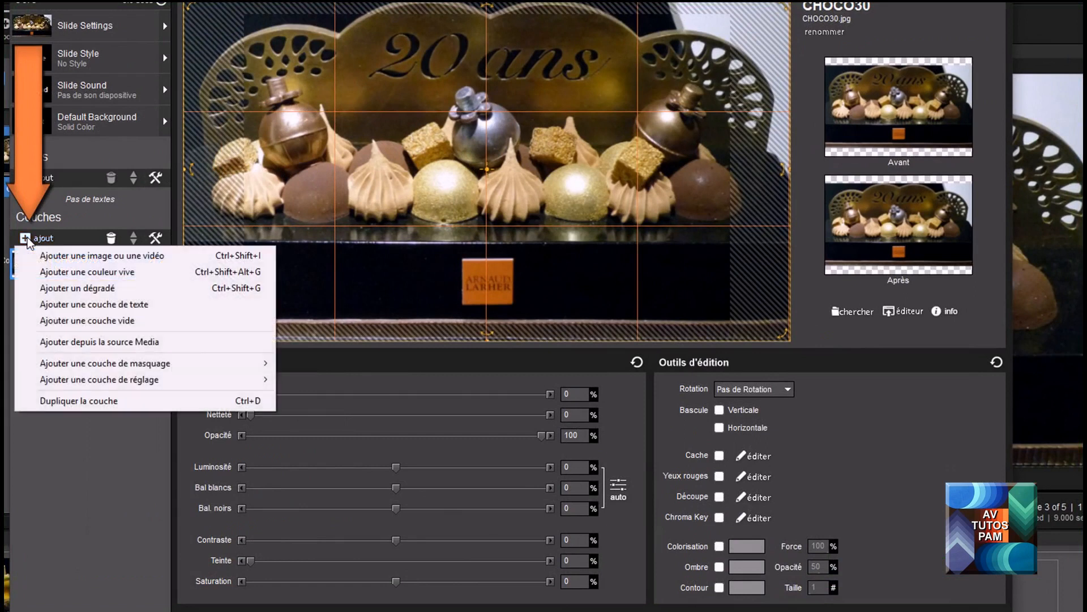
pyautogui.click(67, 259)
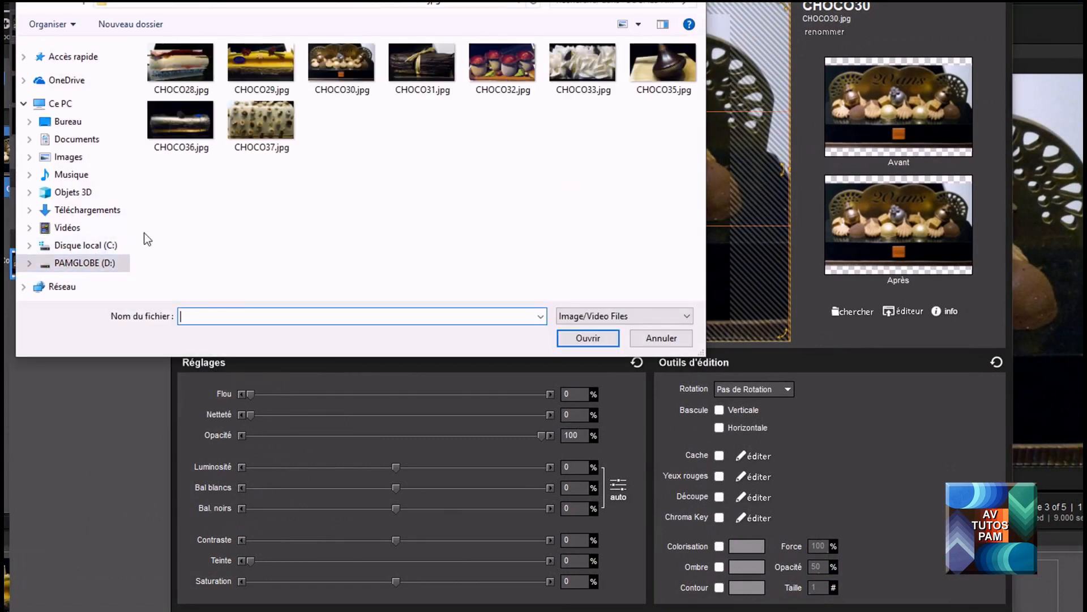
pyautogui.click(590, 56)
pyautogui.click(585, 335)
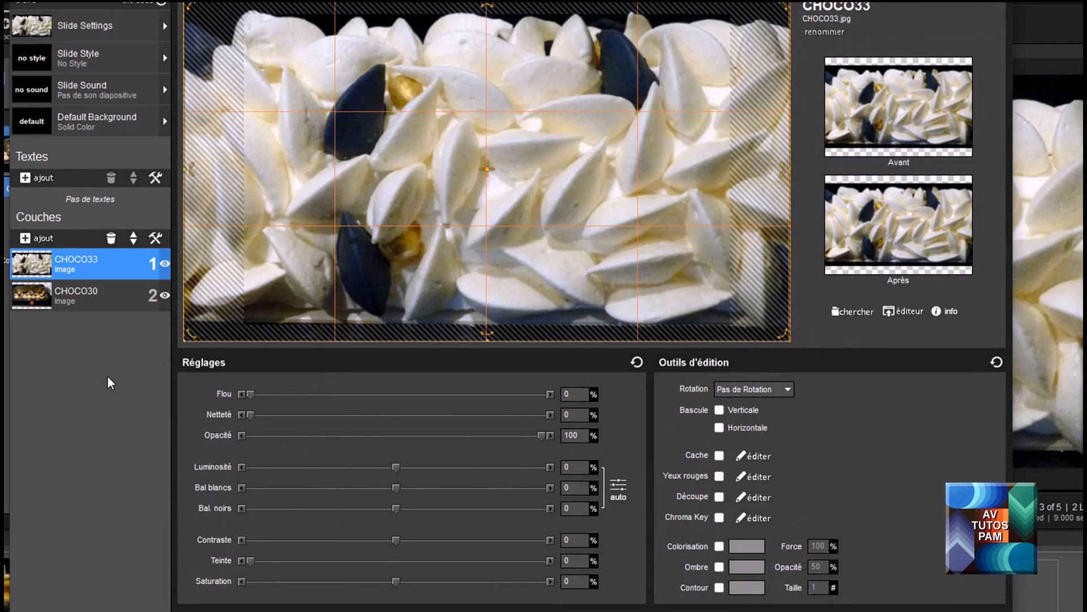
# Move the CHOCO33 layer below CHOCO30, and select each layer in turn to compare them in the preview
pyautogui.click(121, 301)
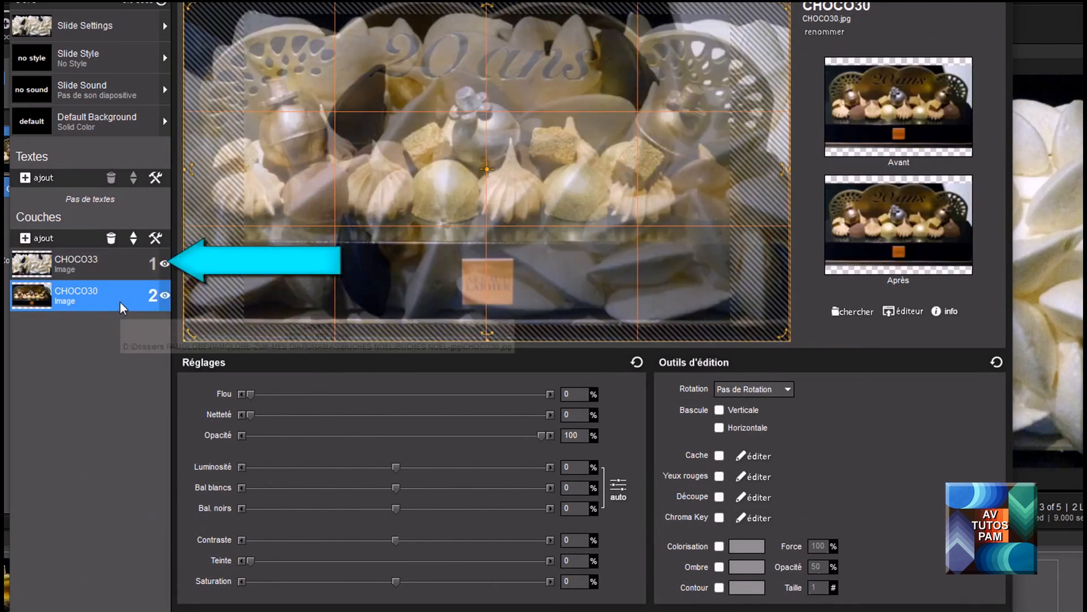
pyautogui.click(115, 260)
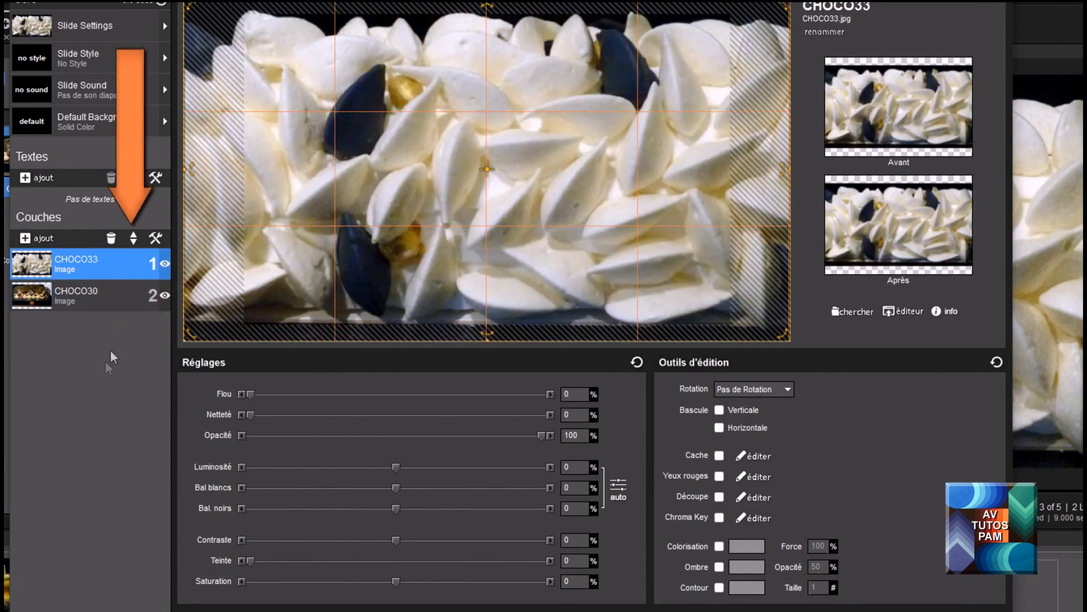
pyautogui.click(133, 242)
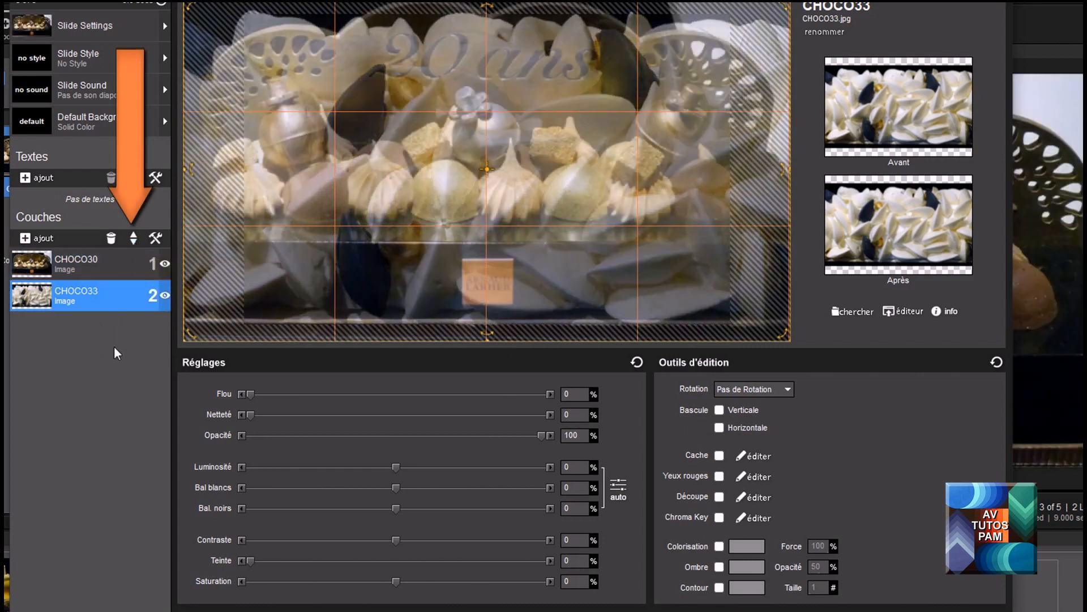
pyautogui.click(111, 257)
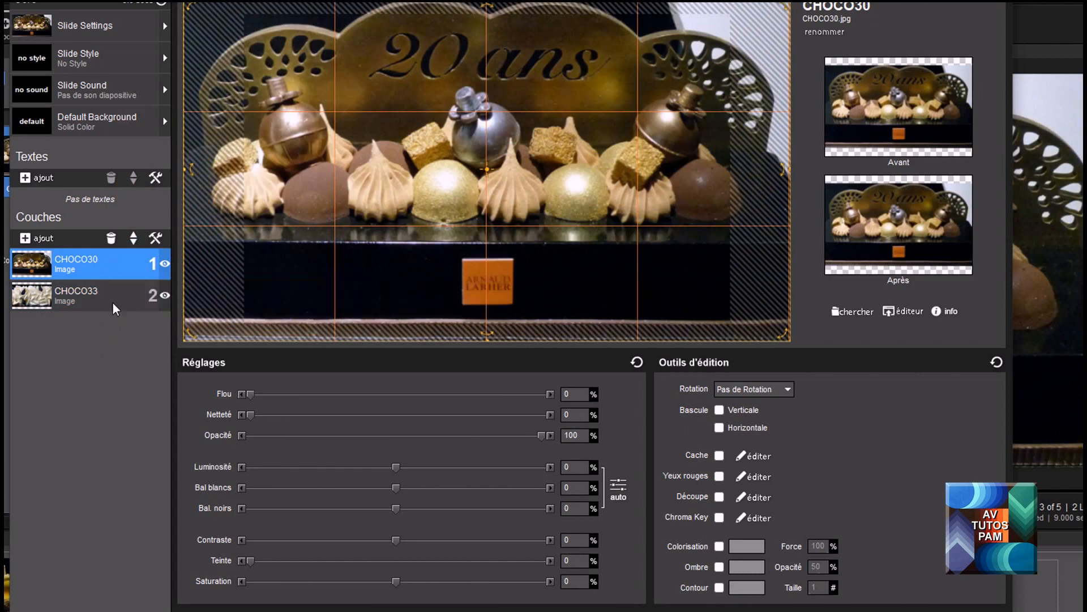
pyautogui.click(113, 303)
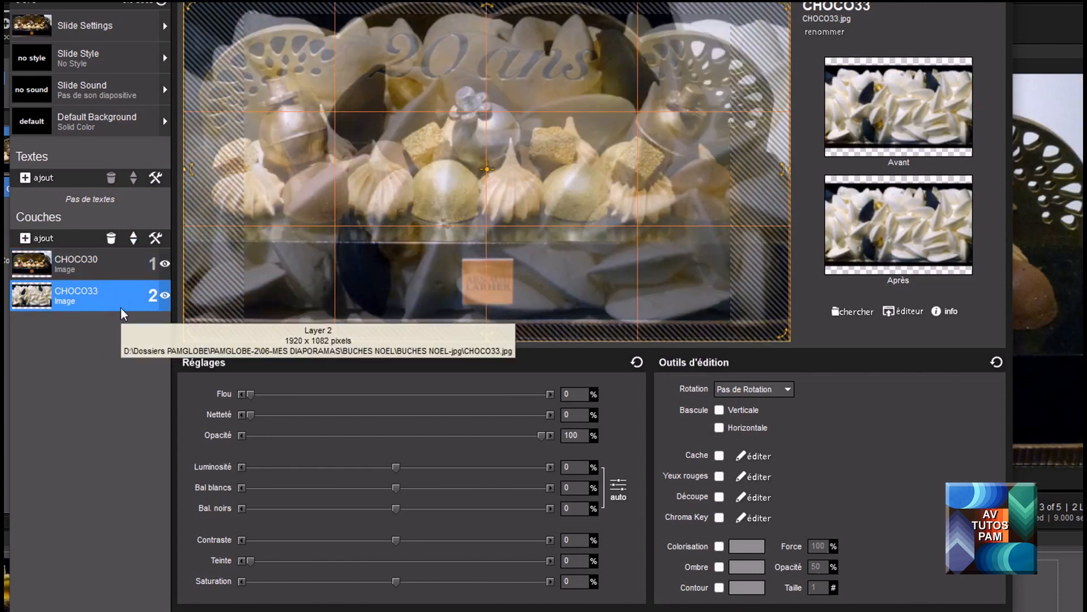
pyautogui.click(122, 262)
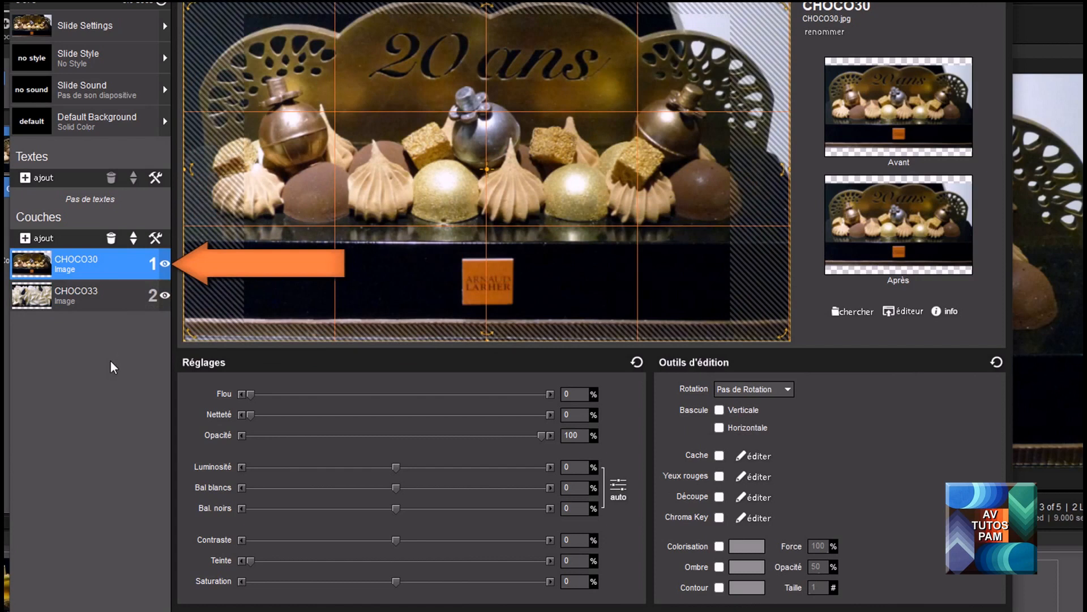
# Hide the CHOCO30 layer to check the layer beneath it, and make it visible again
pyautogui.click(165, 264)
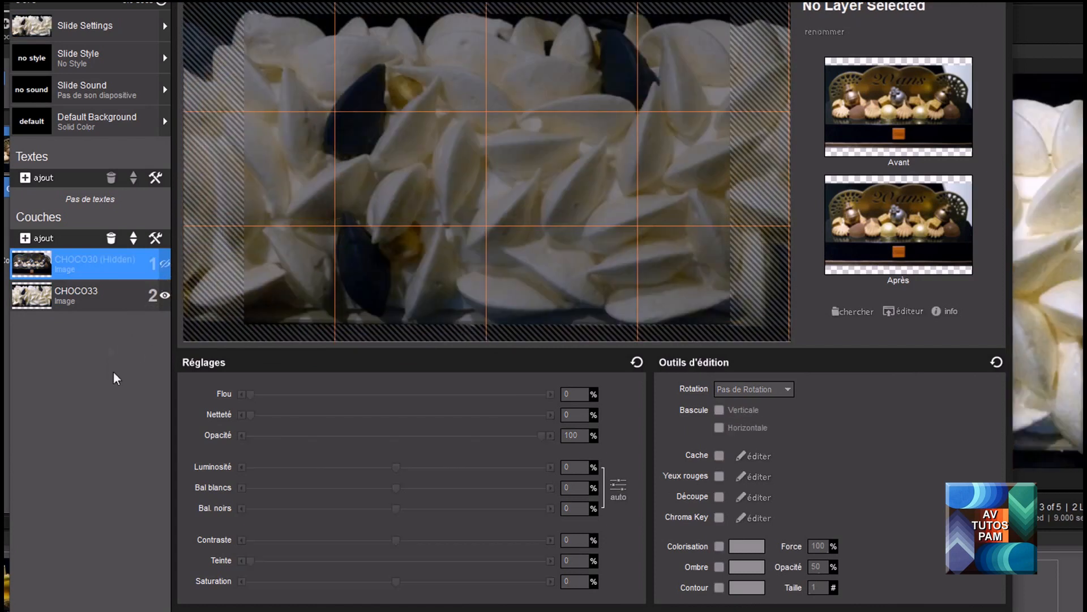
pyautogui.click(112, 297)
pyautogui.click(118, 263)
pyautogui.click(165, 264)
# Review the options available for the CHOCO30 layer, the preview display options and the grid definition settings
pyautogui.rightClick(112, 263)
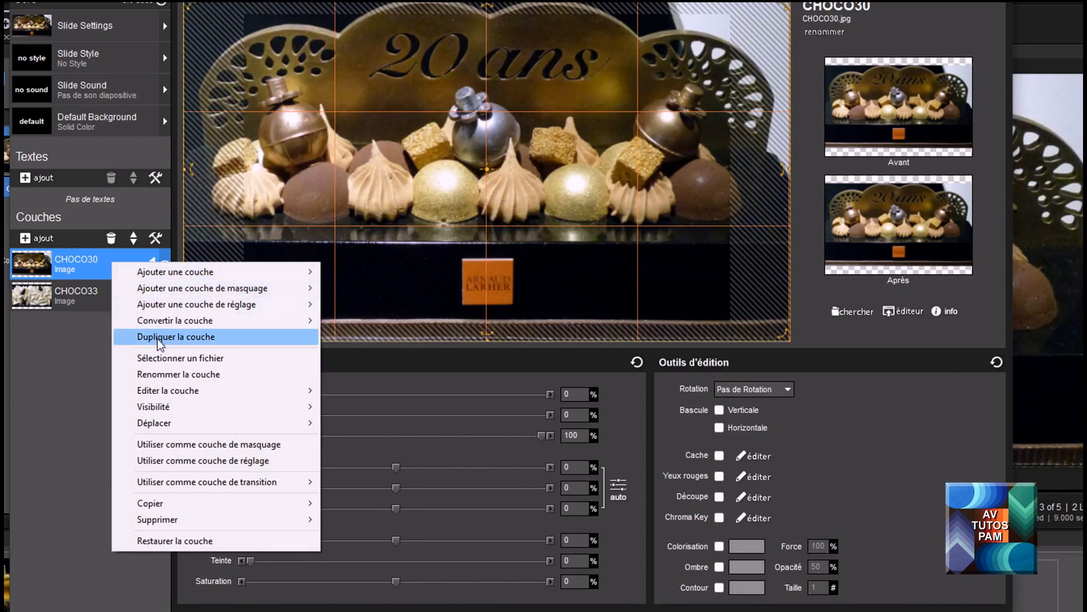
pyautogui.click(62, 355)
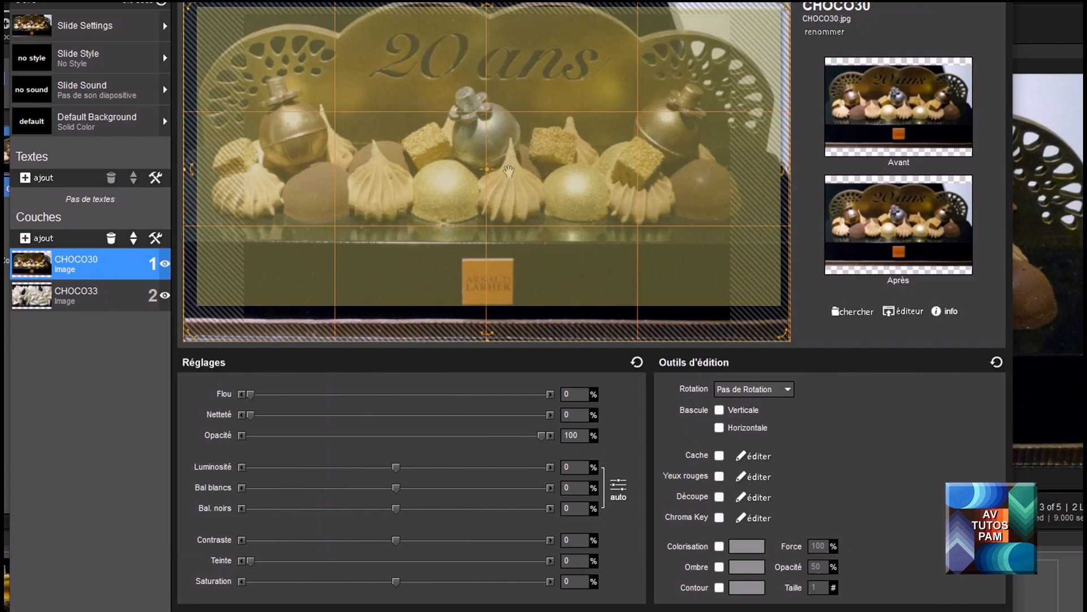
pyautogui.rightClick(425, 145)
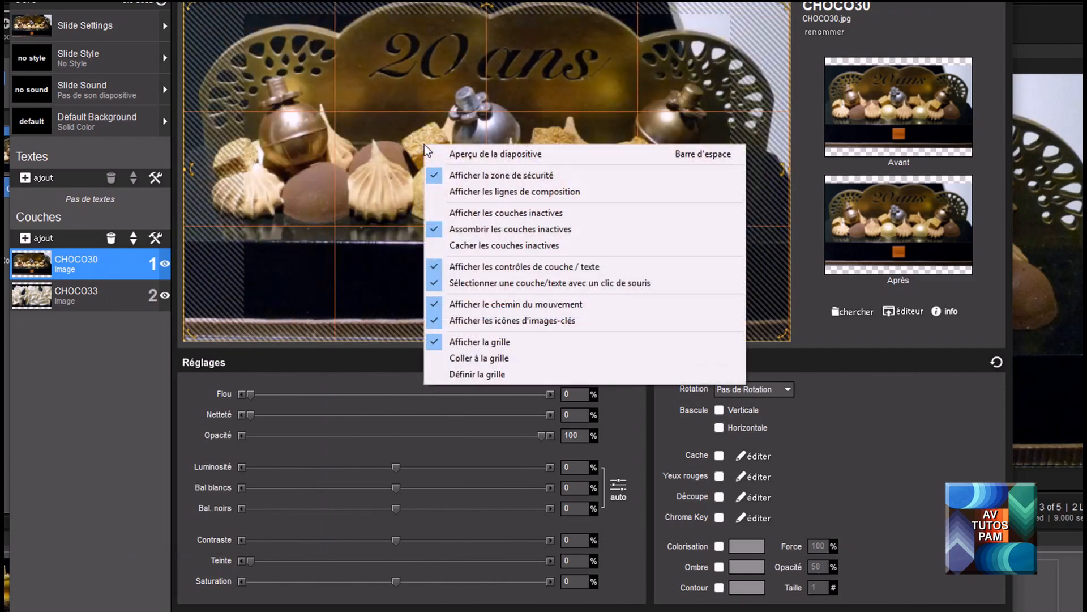
pyautogui.click(481, 379)
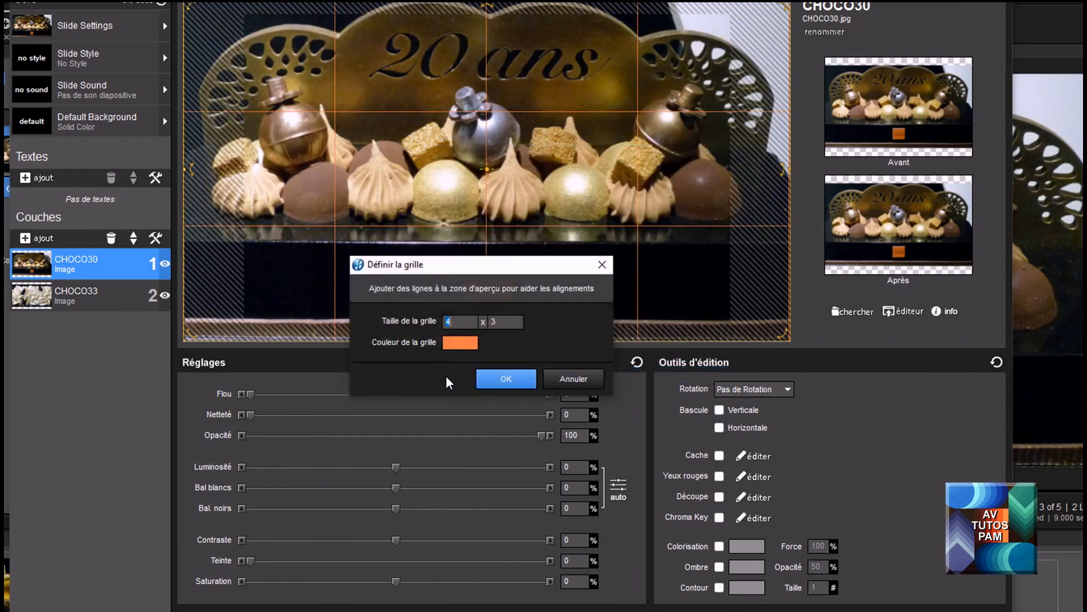
pyautogui.click(568, 377)
pyautogui.rightClick(446, 184)
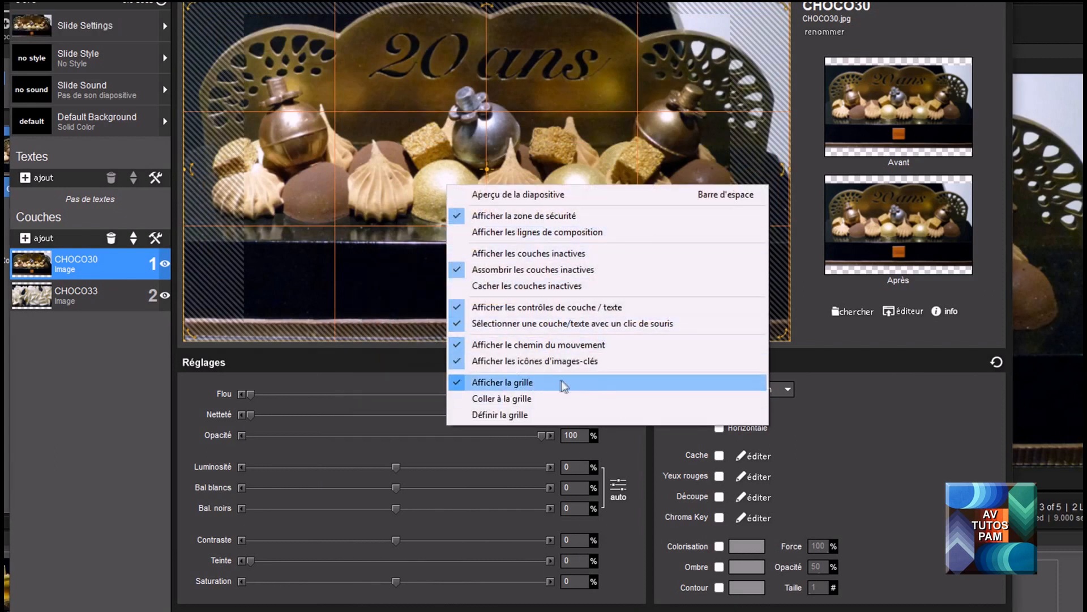
pyautogui.click(375, 273)
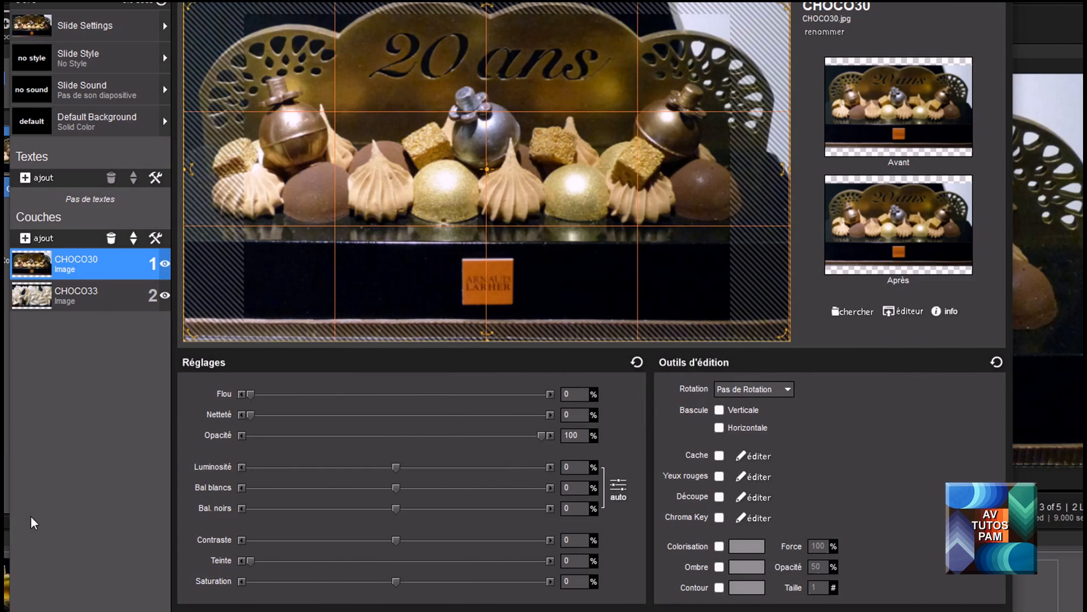
# Try the blur and opacity adjustments on the CHOCO30 layer, lowering opacity to 44% and 0% before restoring 100%
pyautogui.click(90, 299)
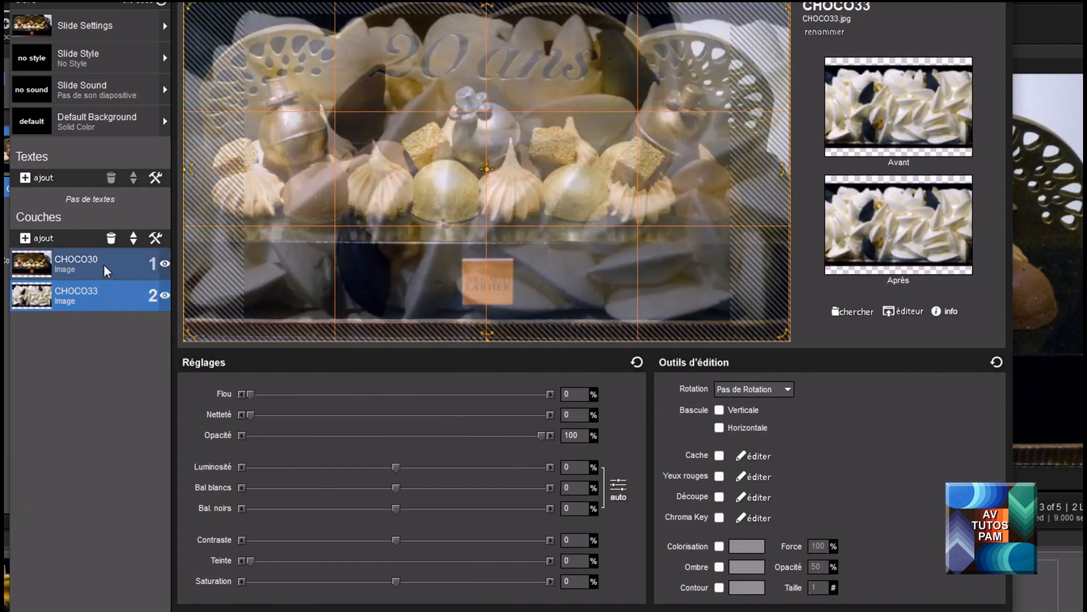
pyautogui.click(104, 264)
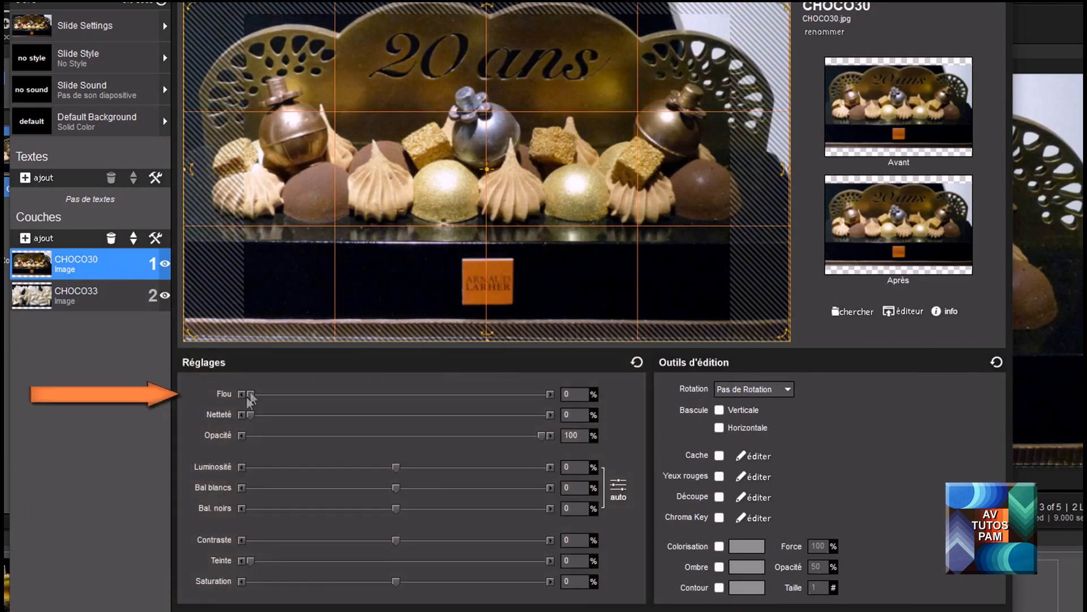
pyautogui.moveTo(250, 392); pyautogui.dragTo(229, 417)
pyautogui.moveTo(542, 436); pyautogui.dragTo(377, 432)
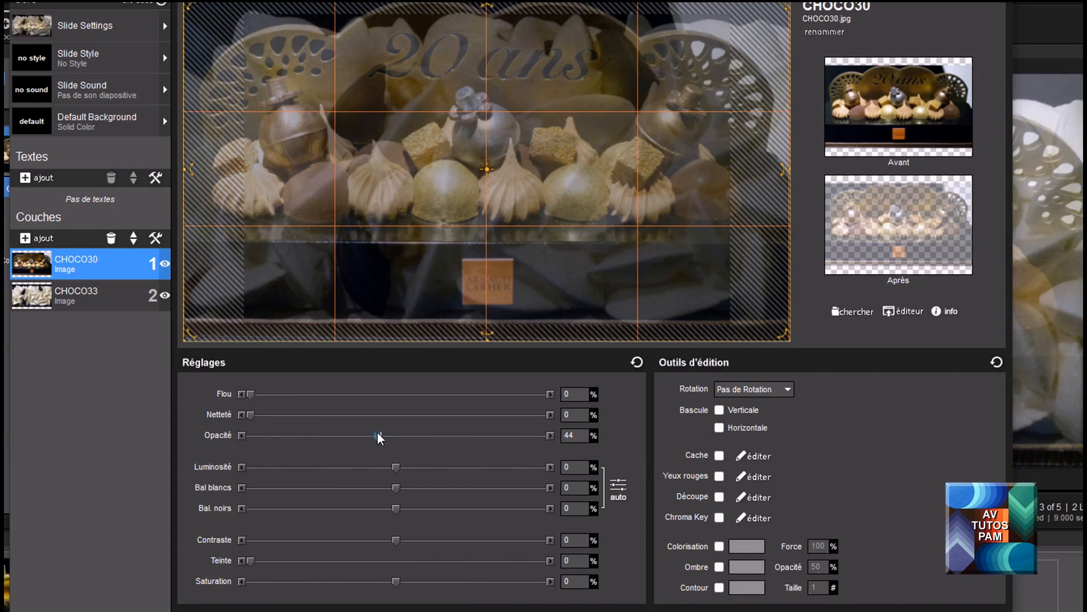
pyautogui.moveTo(378, 434); pyautogui.dragTo(205, 452)
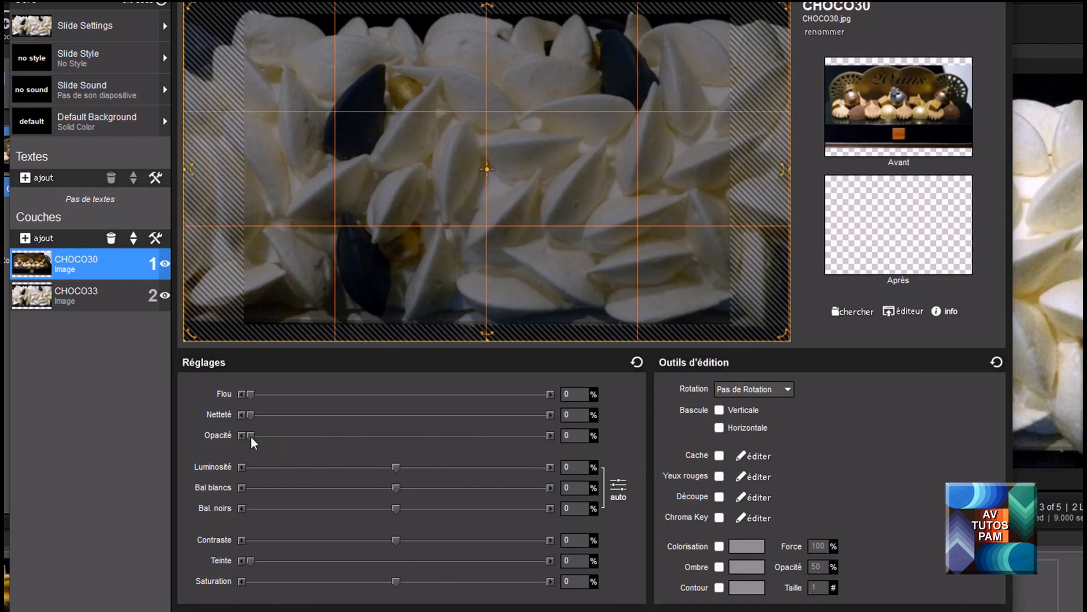
pyautogui.moveTo(250, 436); pyautogui.dragTo(580, 444)
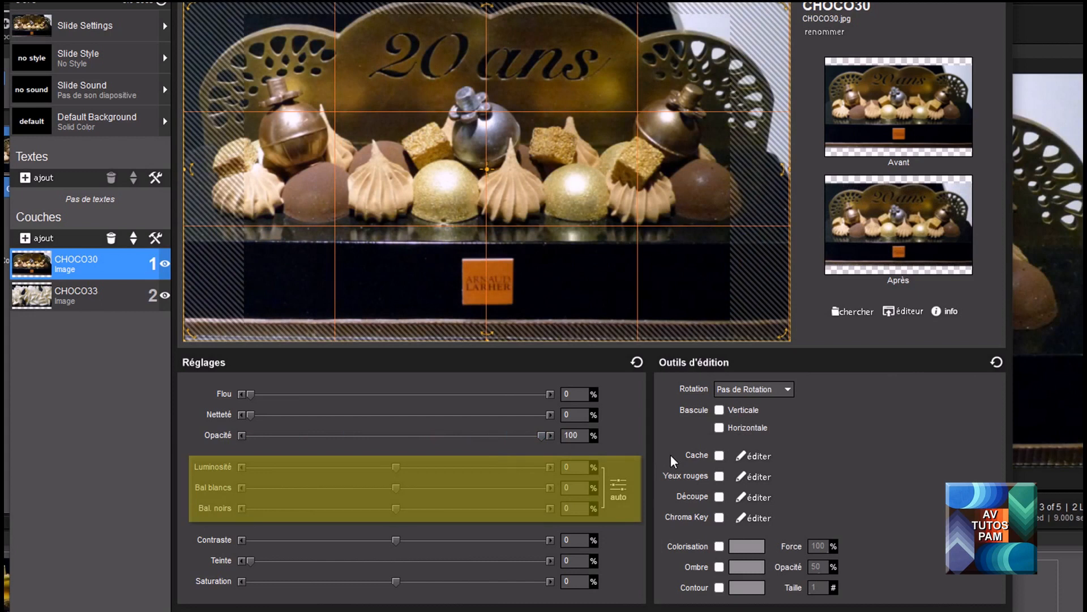
# Auto-correct the CHOCO30 layer, and bring its brightness back to 0% and its white level to -2%
pyautogui.click(616, 495)
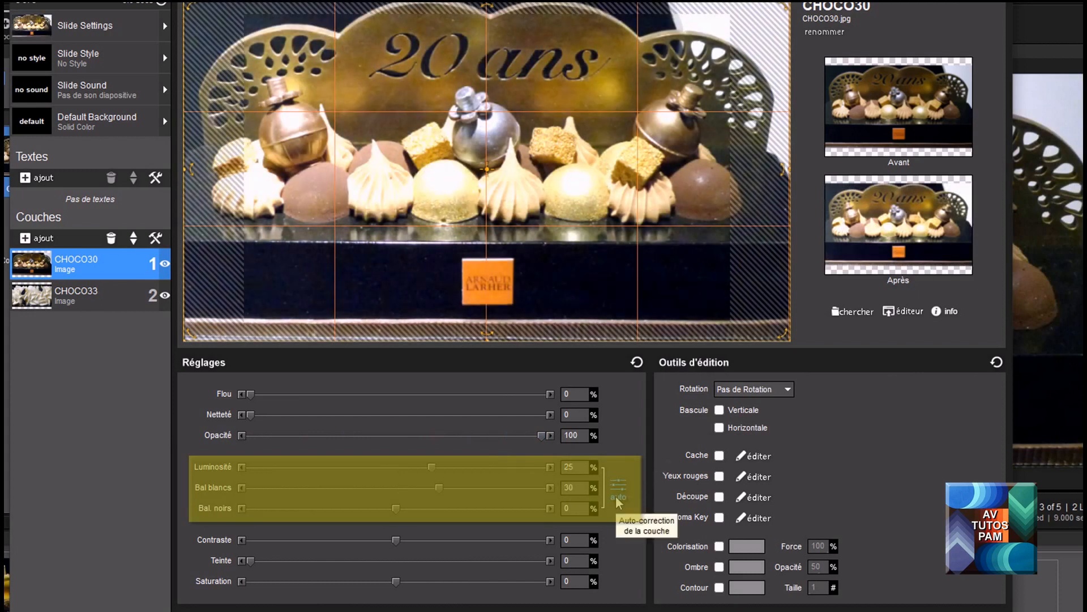
pyautogui.moveTo(433, 467); pyautogui.dragTo(394, 488)
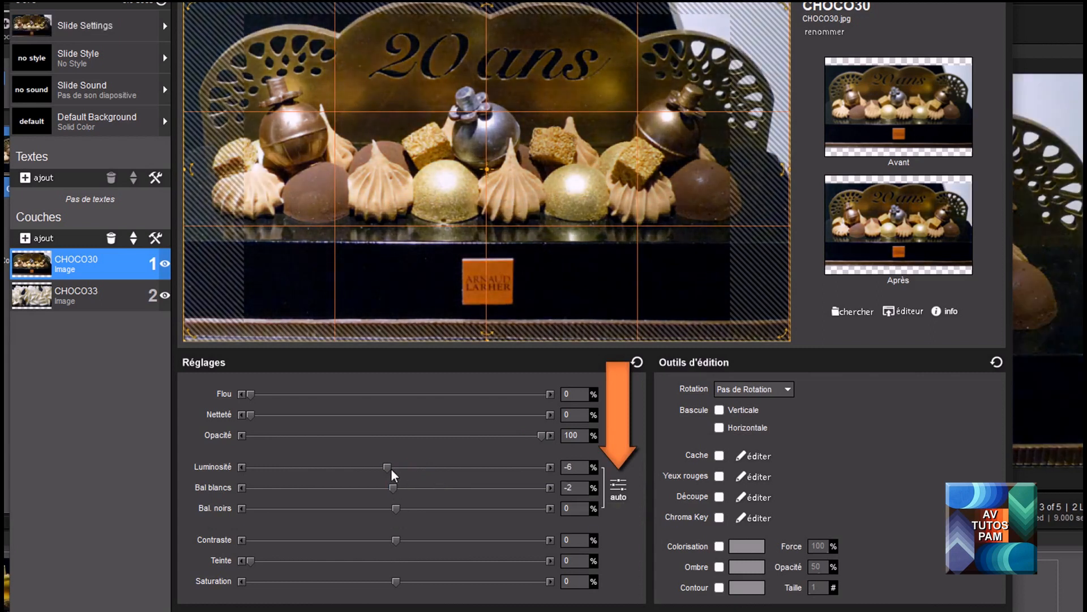
pyautogui.moveTo(399, 469); pyautogui.dragTo(399, 469)
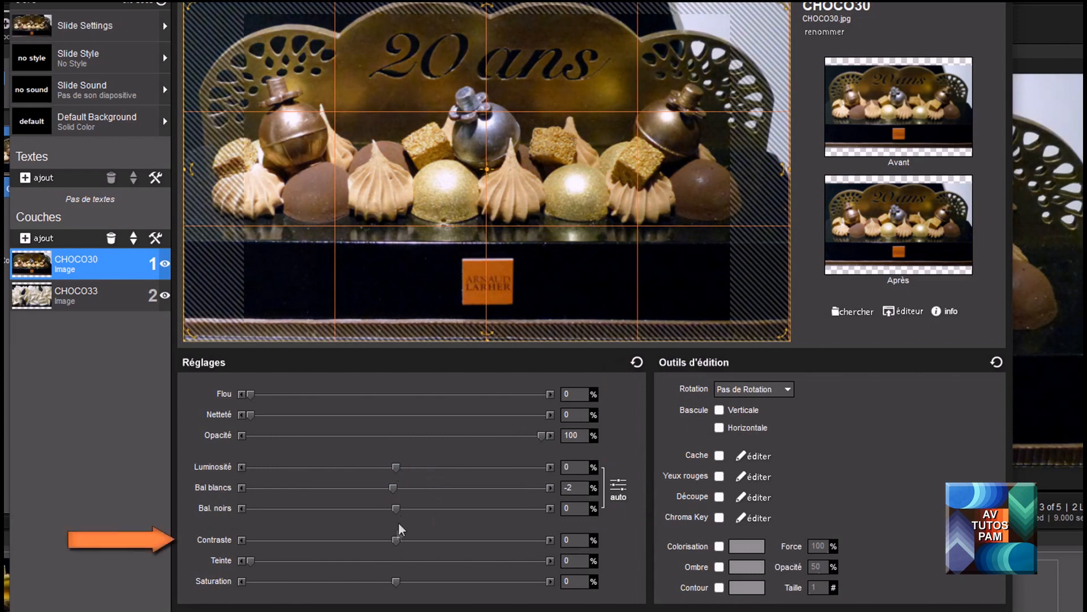
# Try the contrast and hue adjustments on the CHOCO30 layer and return both to 0%
pyautogui.moveTo(396, 540)
pyautogui.mouseDown()
pyautogui.moveTo(409, 539)
pyautogui.moveTo(390, 539)
pyautogui.mouseUp()
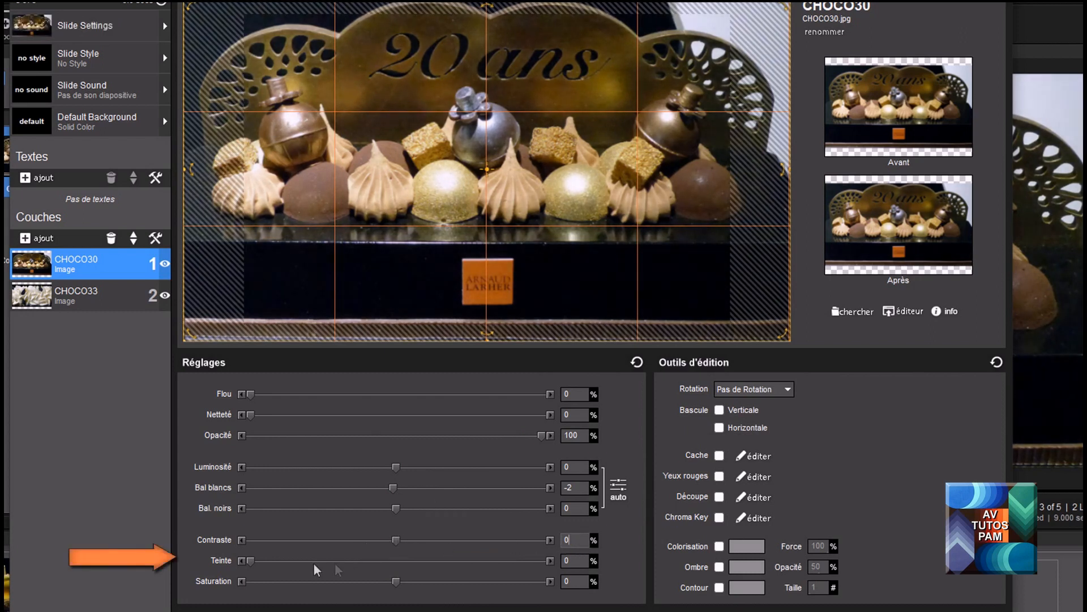
pyautogui.moveTo(250, 560)
pyautogui.mouseDown()
pyautogui.moveTo(421, 562)
pyautogui.moveTo(226, 555)
pyautogui.mouseUp()
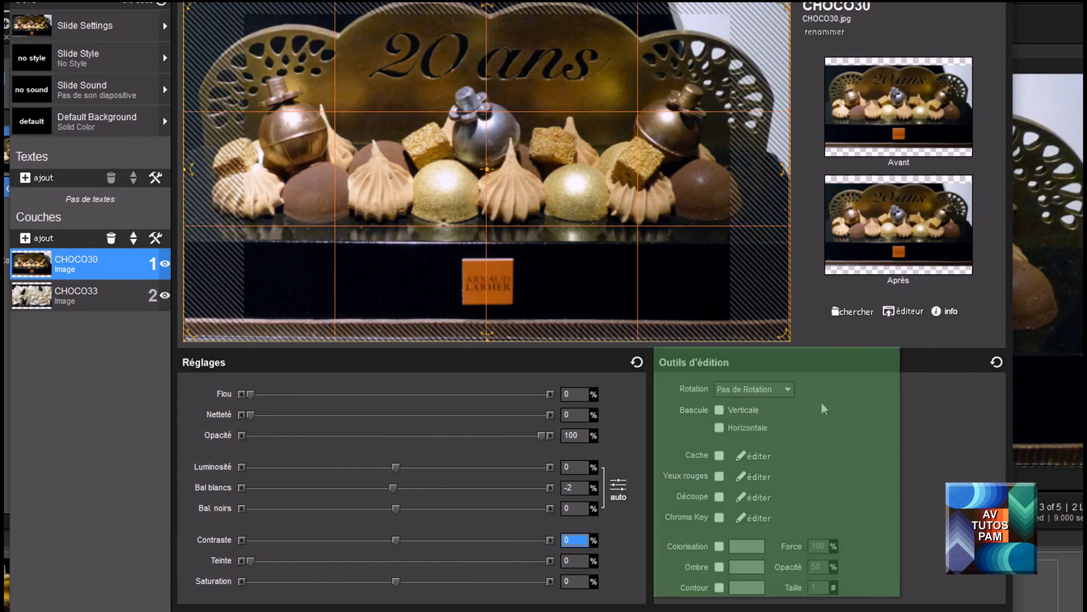
# Try rotating the CHOCO30 layer by 90 and 270 degrees, and set it back to no rotation
pyautogui.click(790, 386)
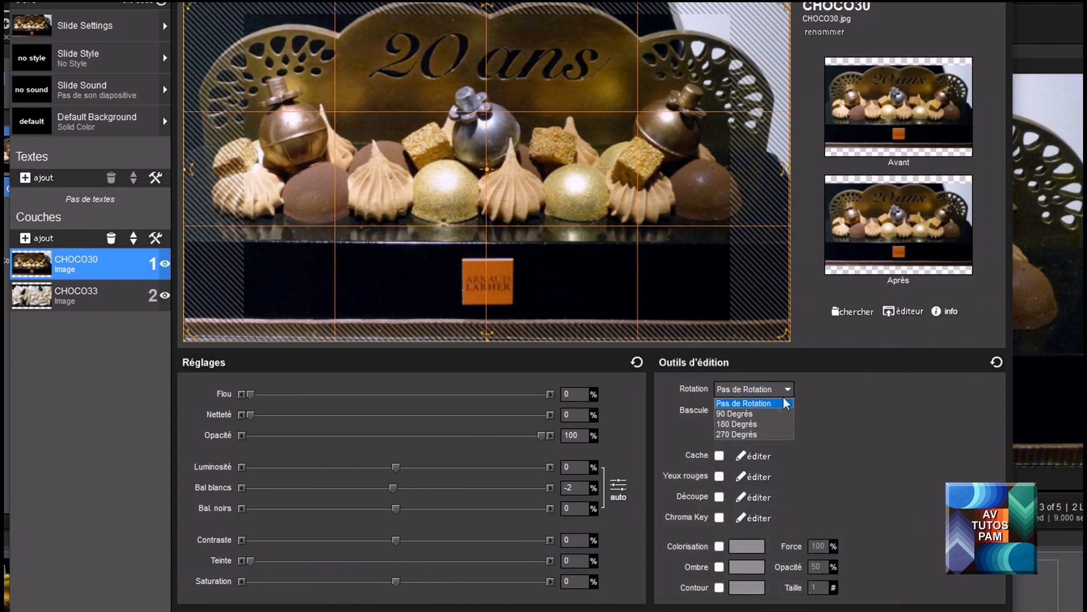
pyautogui.click(751, 416)
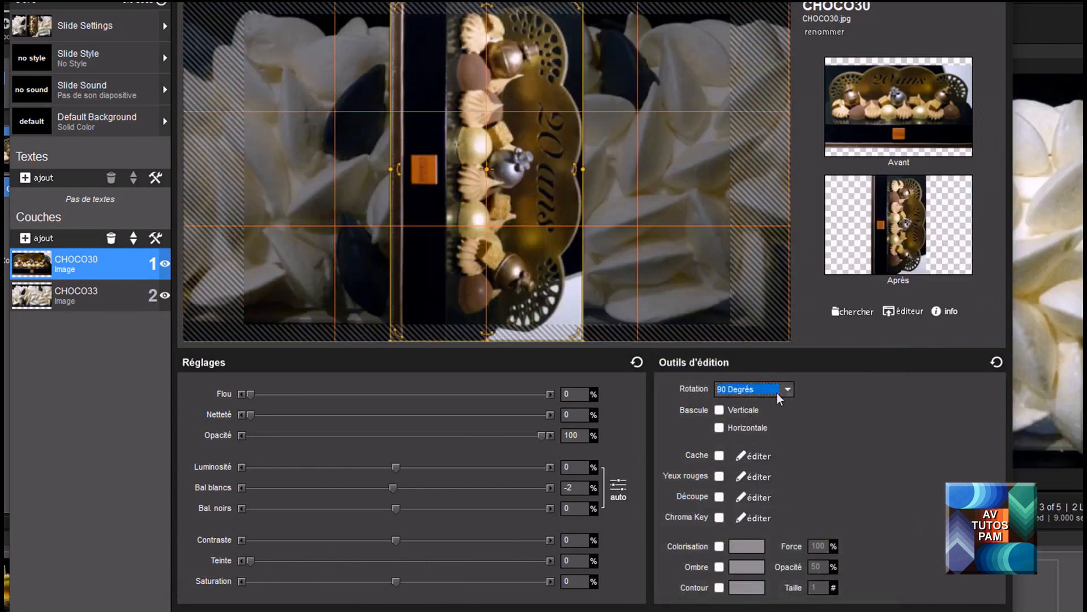
pyautogui.click(787, 388)
pyautogui.click(762, 433)
pyautogui.click(790, 388)
pyautogui.click(770, 404)
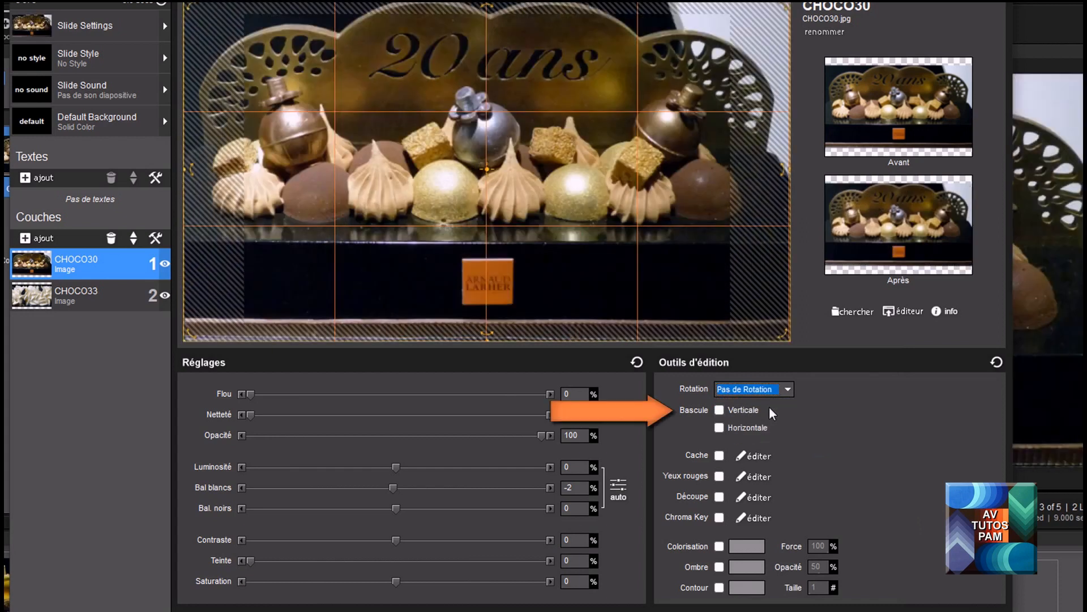
# Try the vertical and horizontal flips on the CHOCO30 layer and turn both off again
pyautogui.click(720, 411)
pyautogui.click(720, 410)
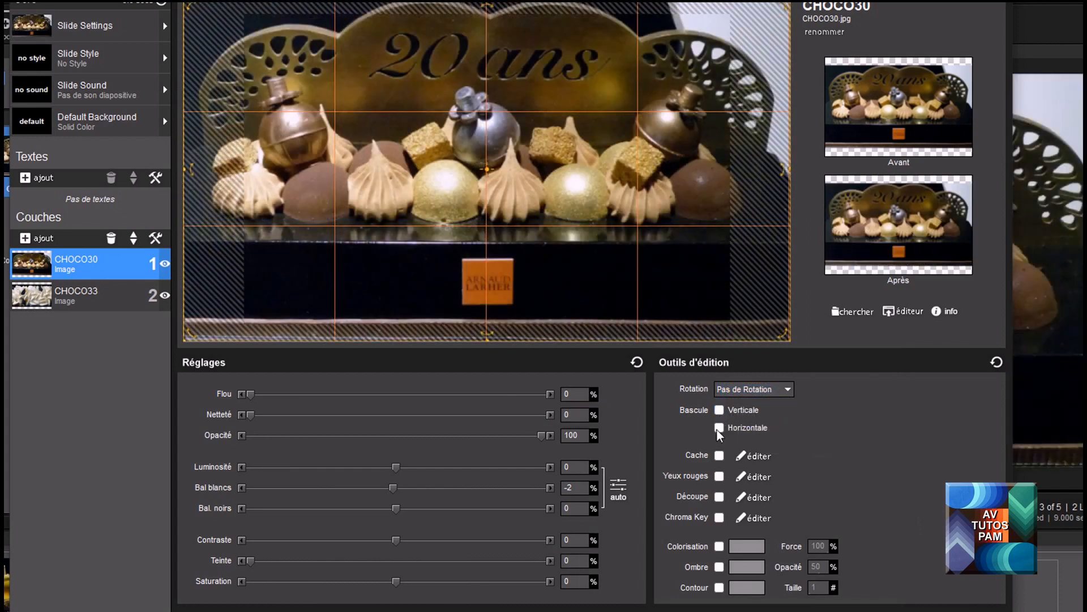
pyautogui.click(719, 428)
pyautogui.click(717, 430)
pyautogui.click(717, 430)
pyautogui.click(717, 430)
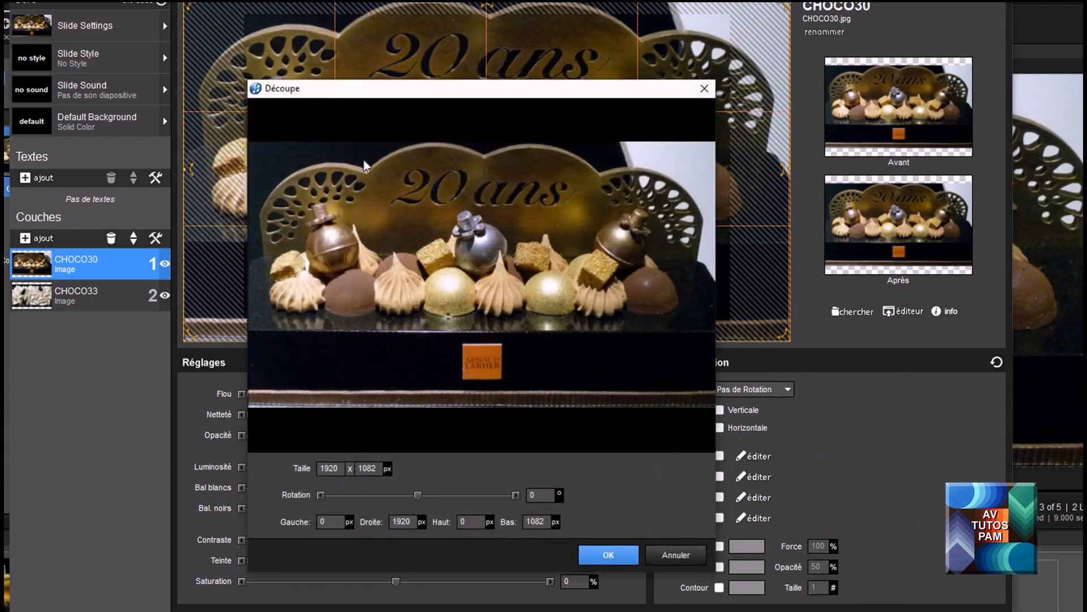
# Crop the CHOCO30 image to about 972 x 660 px around the "20 ans" text and the central chocolates
pyautogui.moveTo(365, 162); pyautogui.dragTo(601, 323)
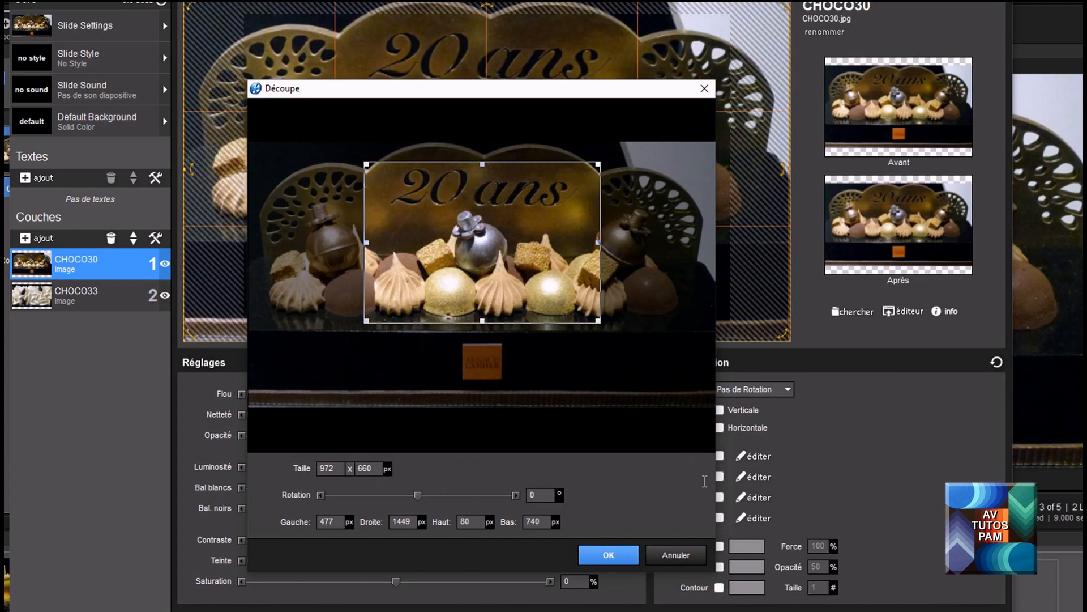
pyautogui.click(609, 556)
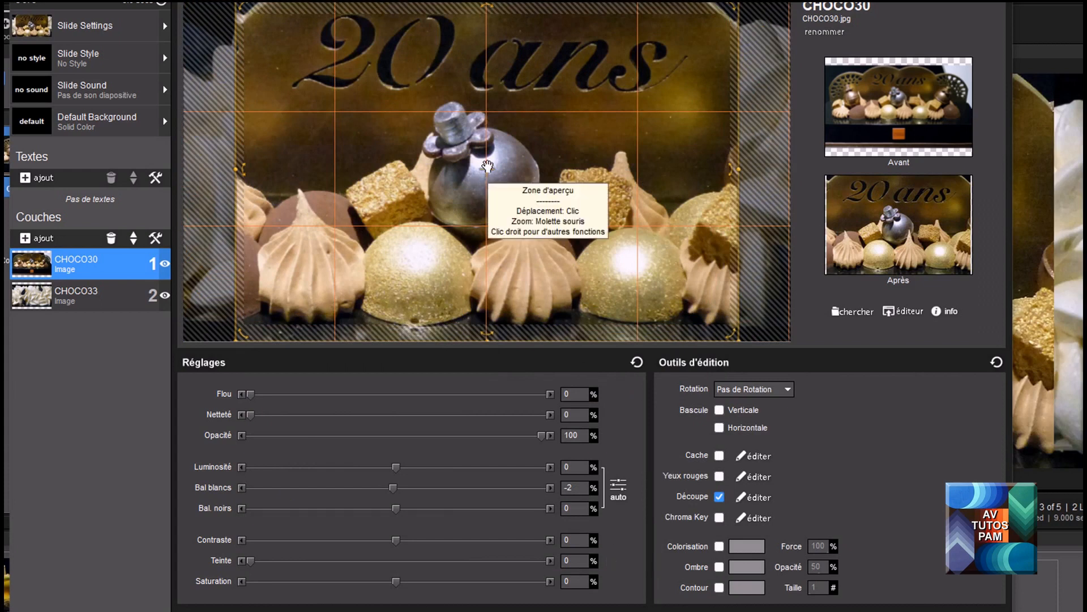
# Shrink the cropped CHOCO30 layer to roughly half the frame's width and shift it slightly up and left over CHOCO33
pyautogui.scroll(-8, 487, 166)
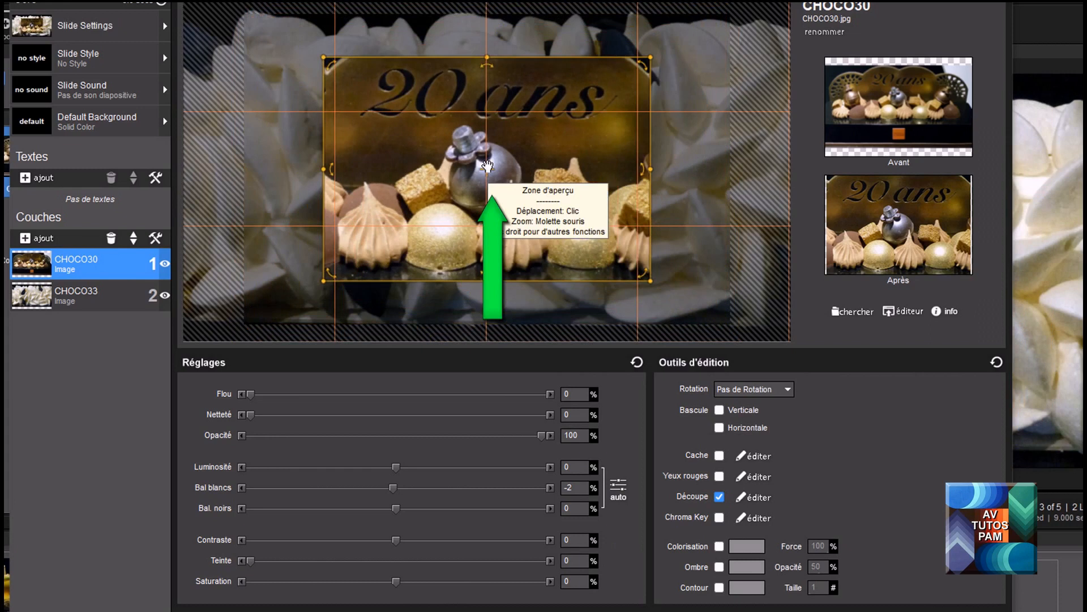
pyautogui.scroll(6, 487, 166)
pyautogui.scroll(-5, 484, 167)
pyautogui.scroll(4, 480, 170)
pyautogui.moveTo(481, 170)
pyautogui.mouseDown()
pyautogui.moveTo(361, 163)
pyautogui.moveTo(572, 159)
pyautogui.moveTo(476, 184)
pyautogui.moveTo(472, 158)
pyautogui.mouseUp()
pyautogui.scroll(-1, 480, 170)
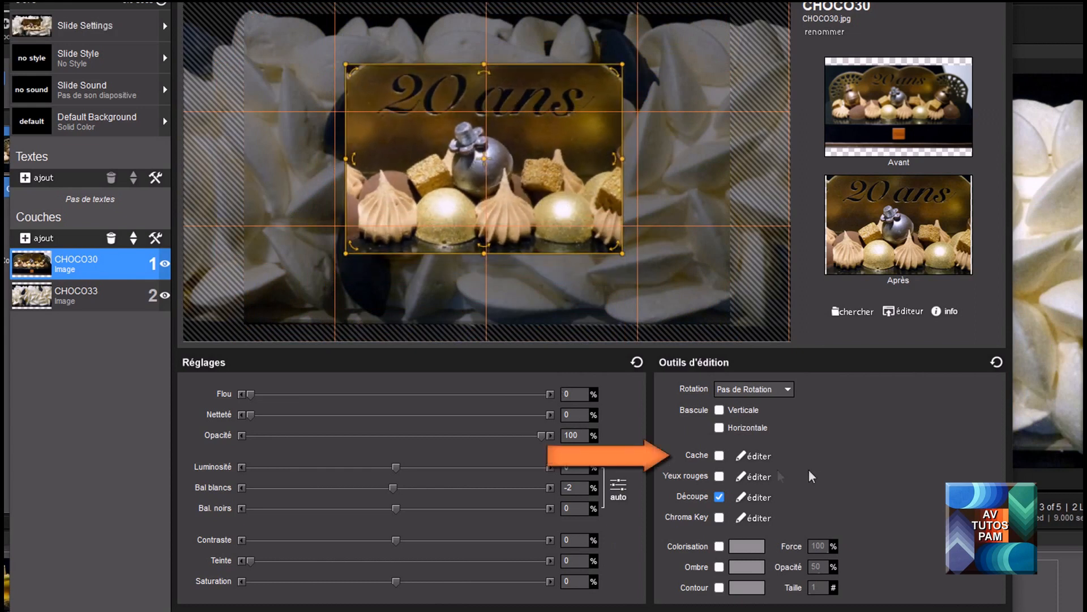
# Give the CHOCO30 layer the transparent, soft-edged rounded-rectangle mask preset and set the mask size to 11.5%
pyautogui.click(761, 457)
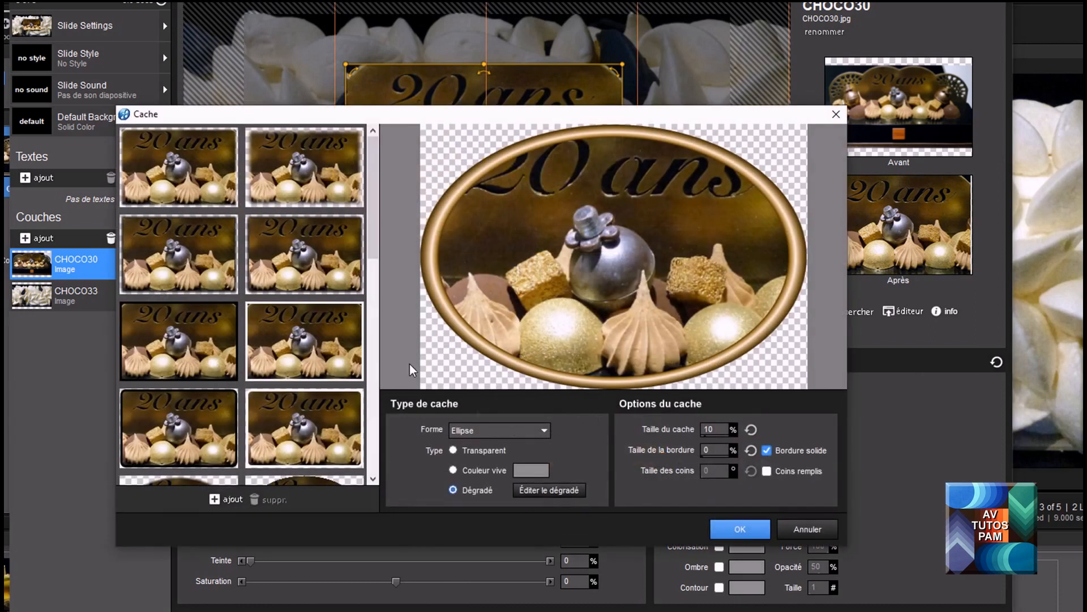
pyautogui.click(294, 186)
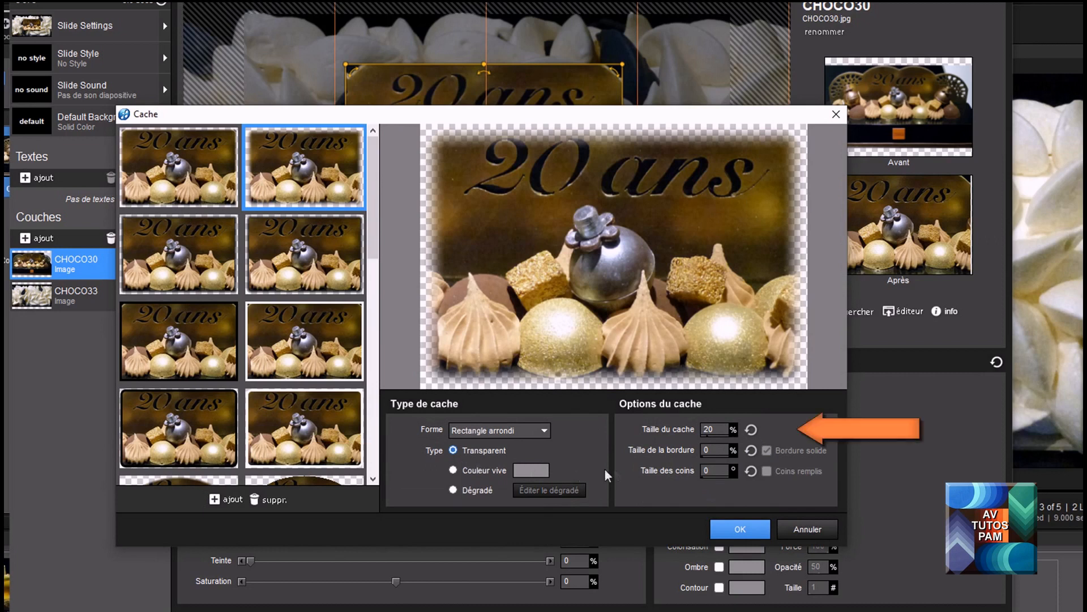
pyautogui.click(707, 435)
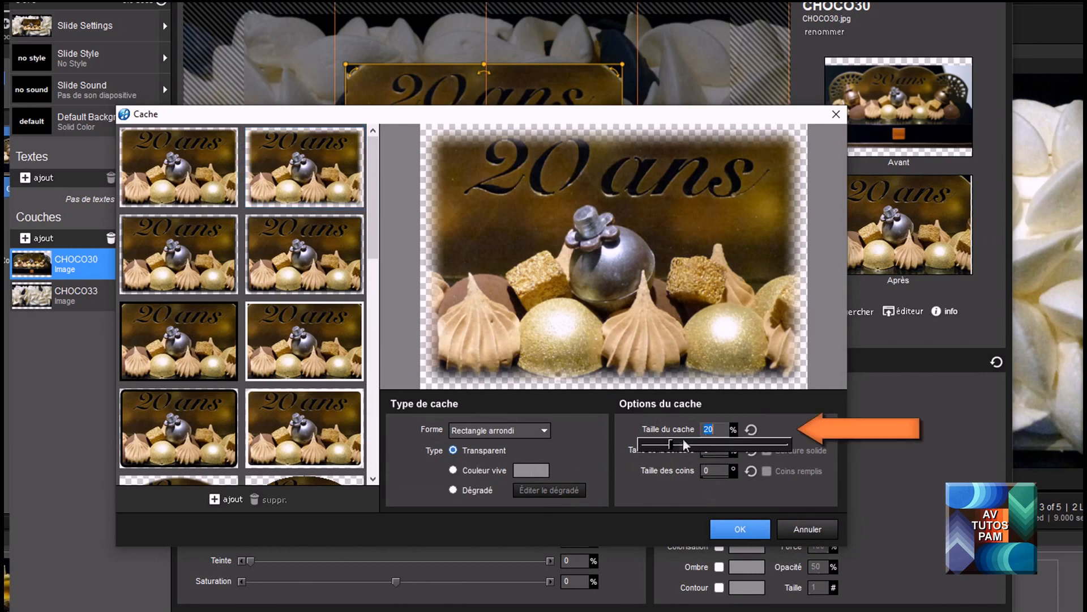
pyautogui.moveTo(670, 444)
pyautogui.mouseDown()
pyautogui.moveTo(755, 450)
pyautogui.moveTo(657, 447)
pyautogui.mouseUp()
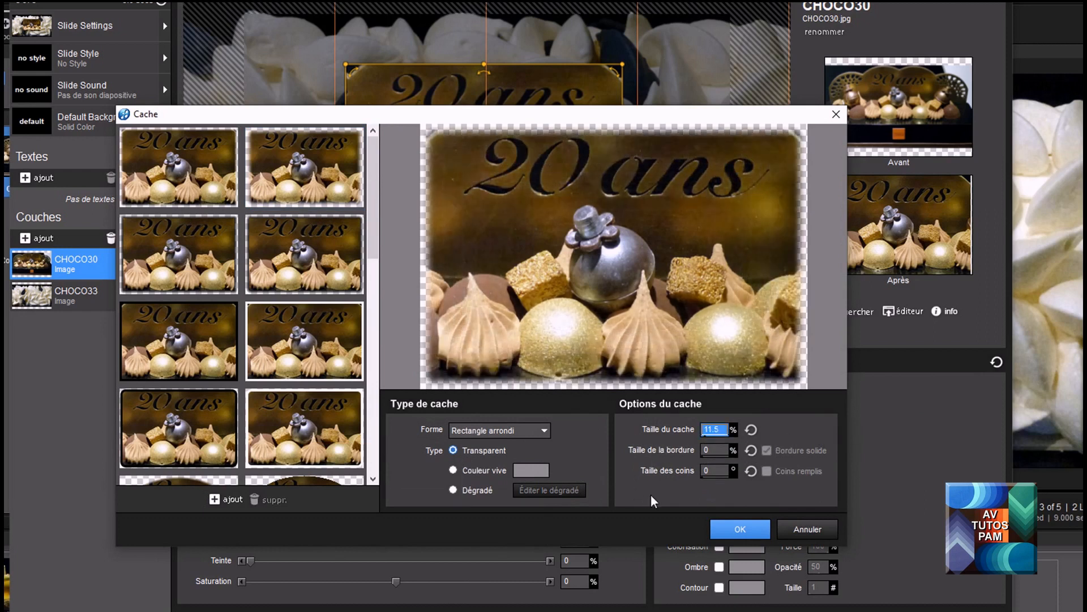
# Change the mask type to a solid colour (Couleur vive) and make the border bright green
pyautogui.click(452, 470)
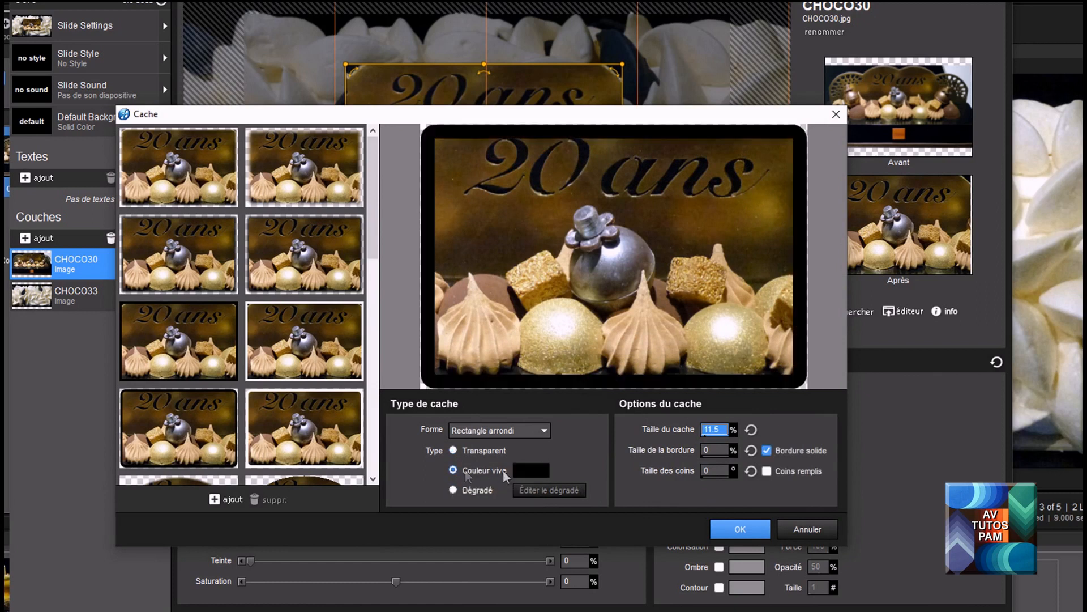
pyautogui.click(533, 470)
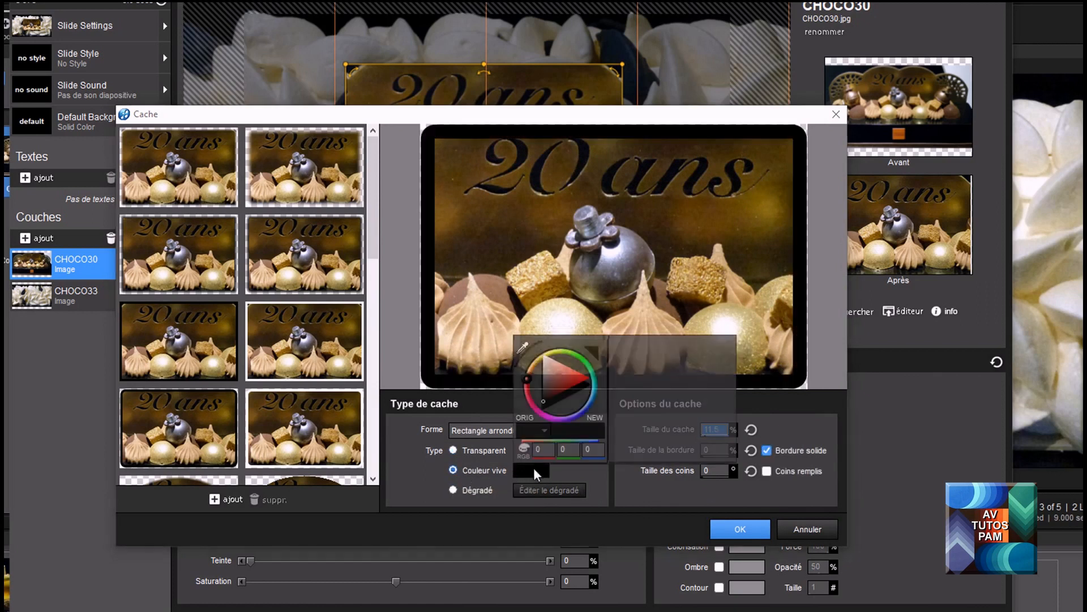
pyautogui.click(572, 375)
pyautogui.moveTo(526, 373); pyautogui.dragTo(579, 359)
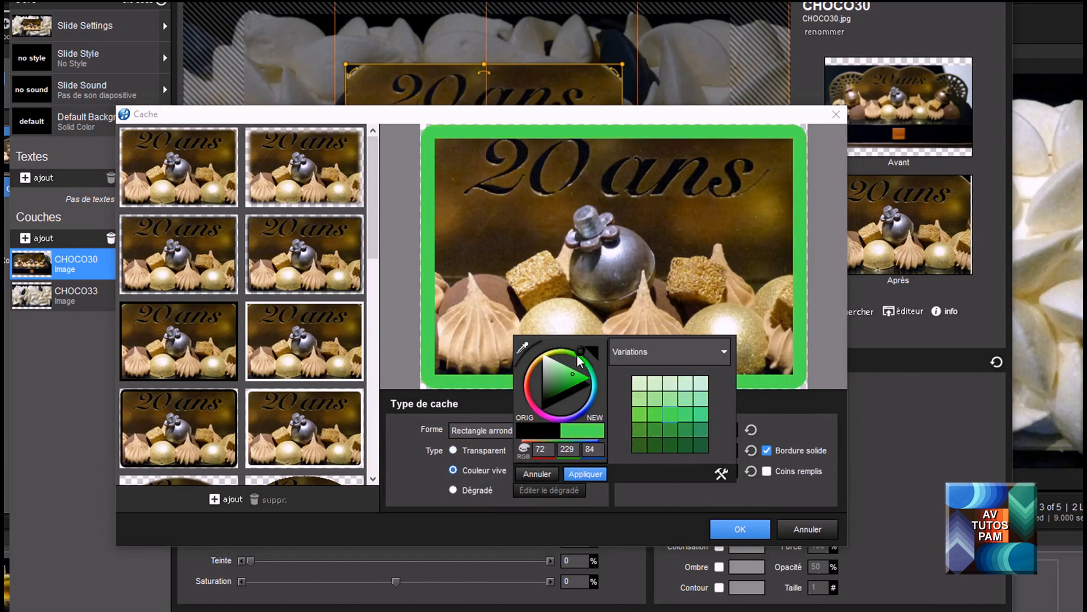
pyautogui.click(577, 378)
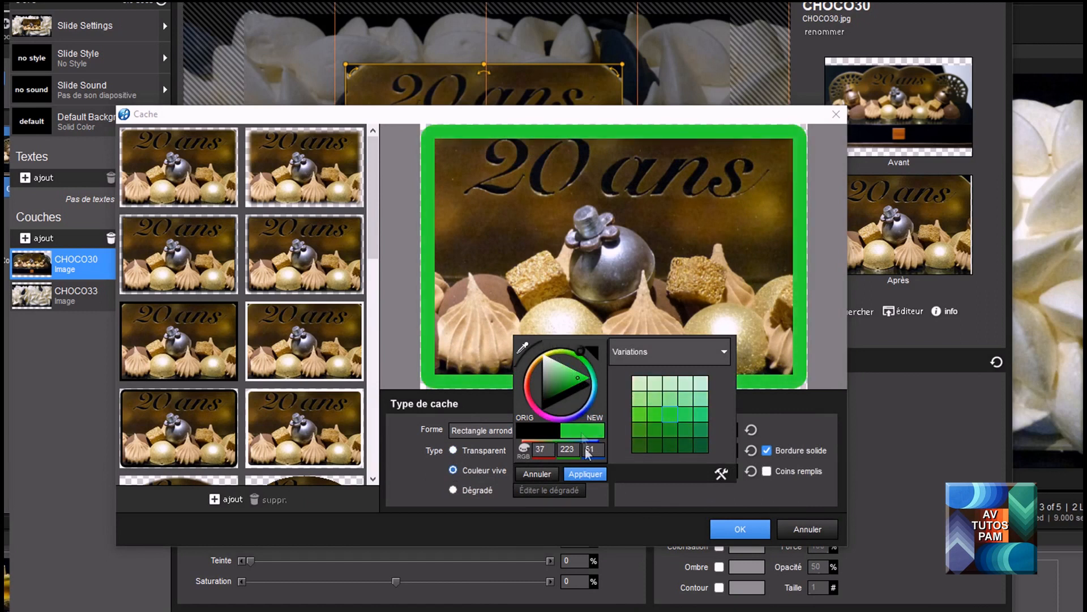
pyautogui.click(586, 474)
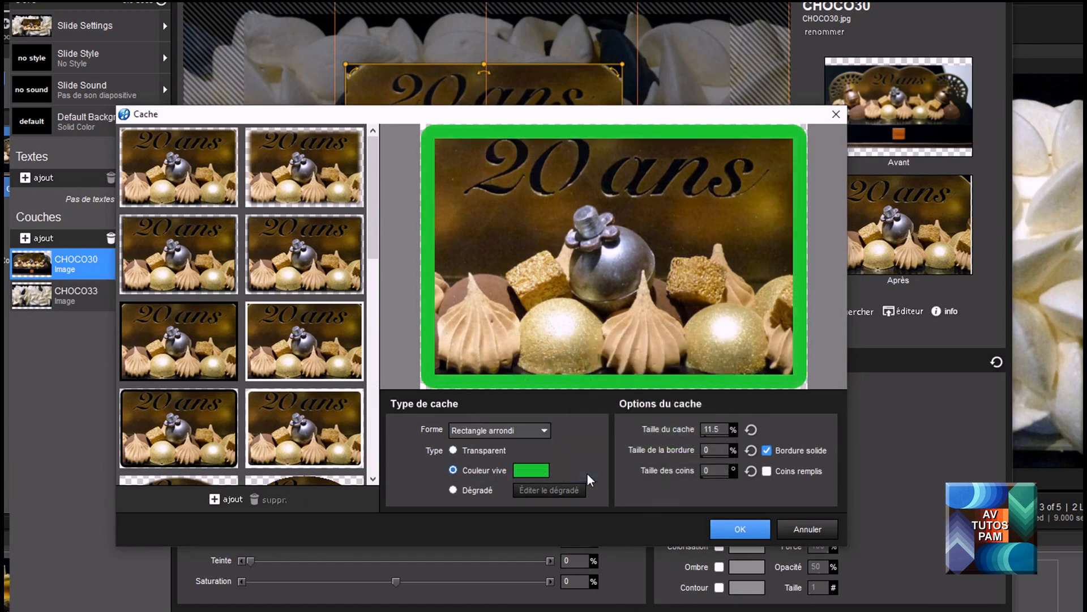
# Reduce the green mask's size to 9.5%, turn on filled corners, and apply the mask to CHOCO30
pyautogui.click(710, 431)
pyautogui.moveTo(657, 441)
pyautogui.mouseDown()
pyautogui.moveTo(698, 447)
pyautogui.moveTo(654, 447)
pyautogui.mouseUp()
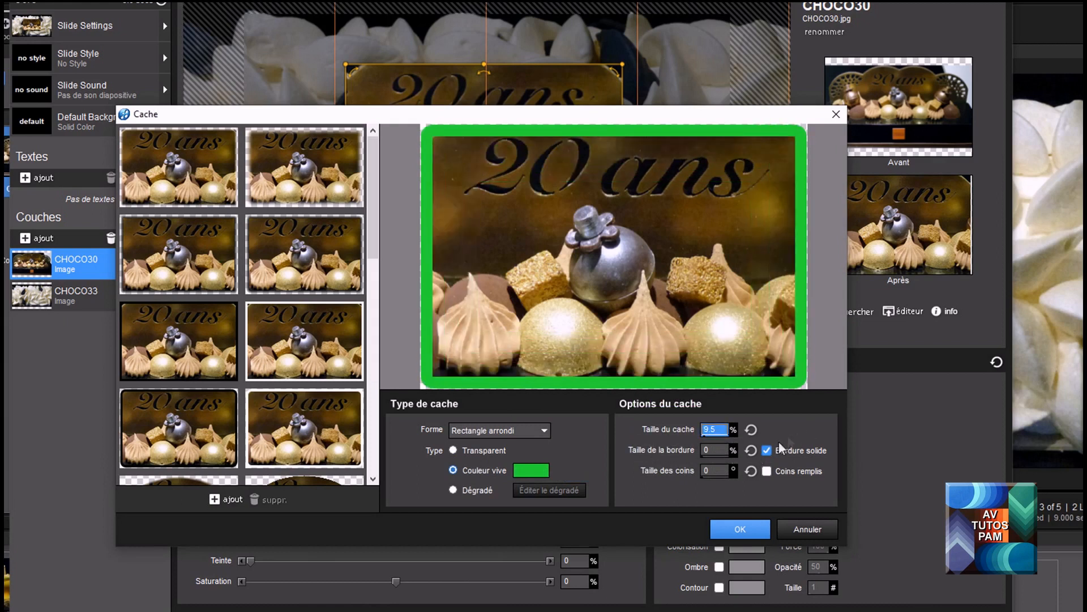
pyautogui.click(766, 472)
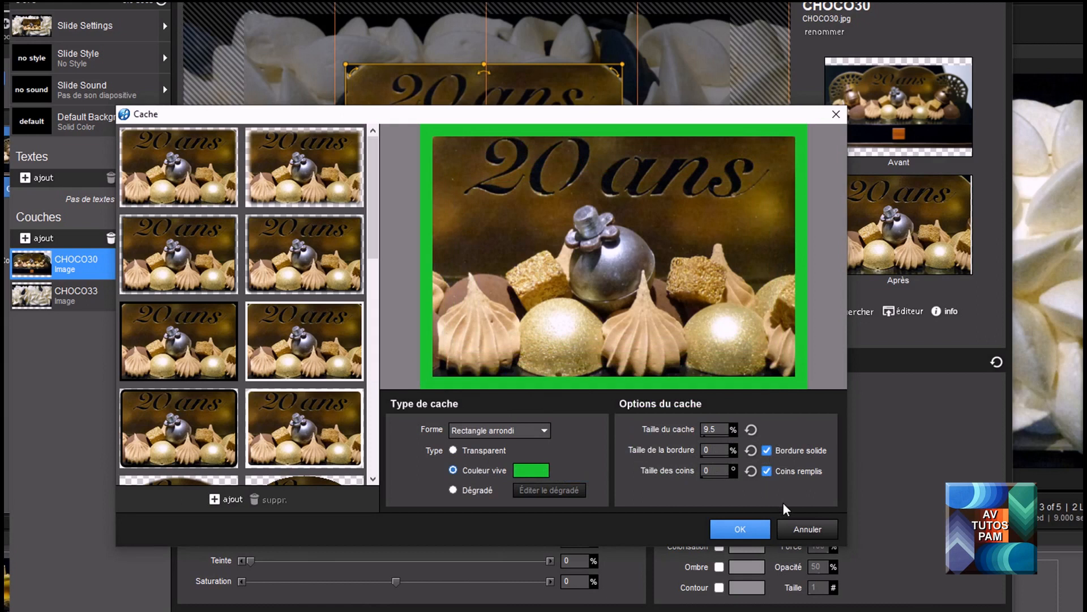
pyautogui.click(740, 530)
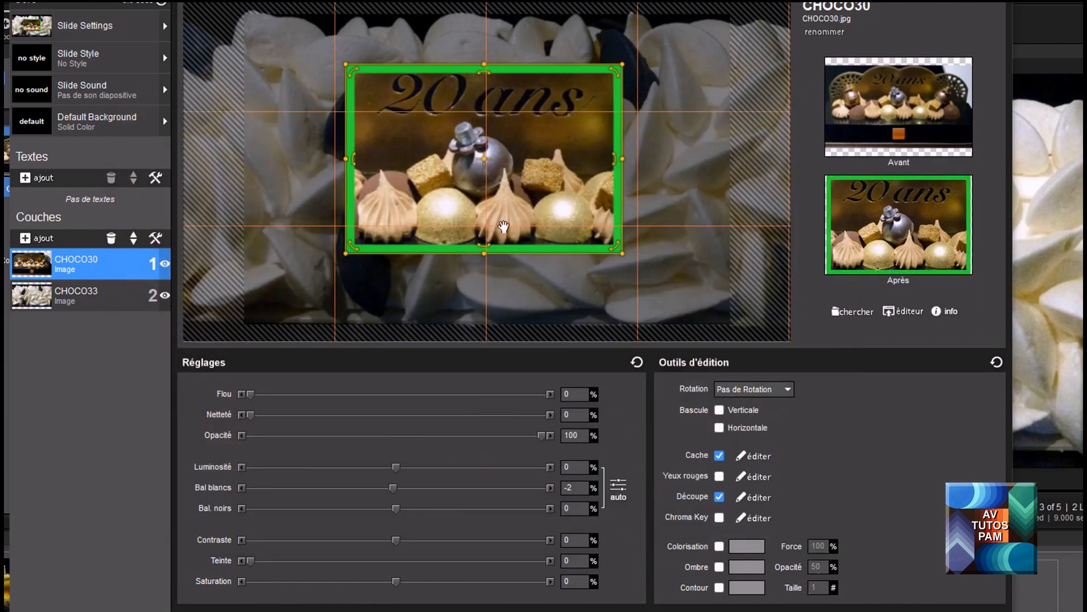
# Edit the CHOCO30 mask again, try the Ellipse shape on the green mask, and apply the gold gradient ellipse preset instead
pyautogui.scroll(-2, 488, 171)
pyautogui.scroll(4, 487, 170)
pyautogui.scroll(-2, 487, 170)
pyautogui.click(762, 455)
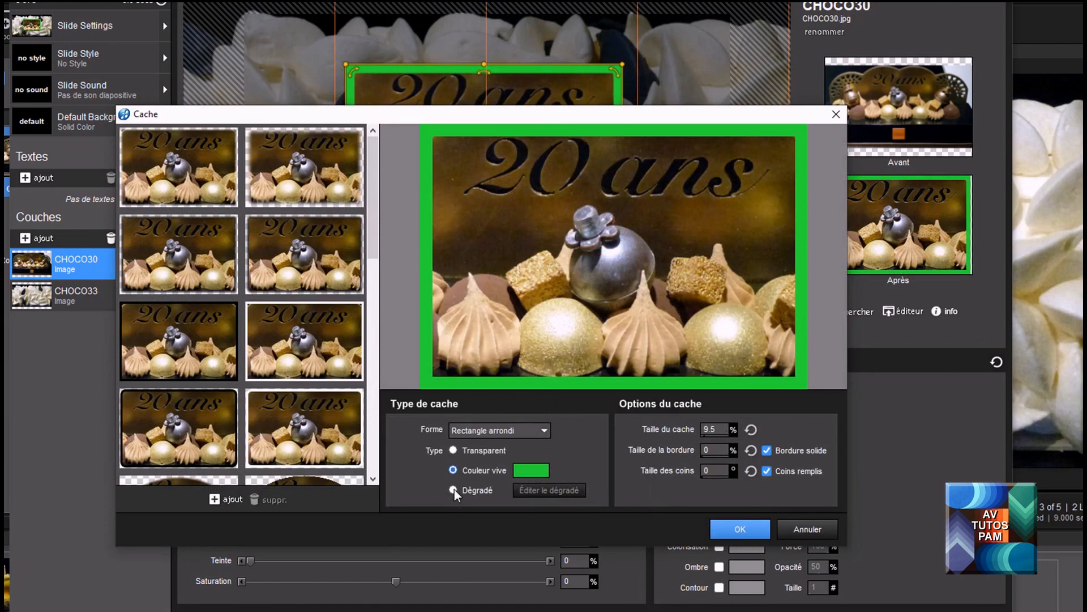
pyautogui.click(544, 431)
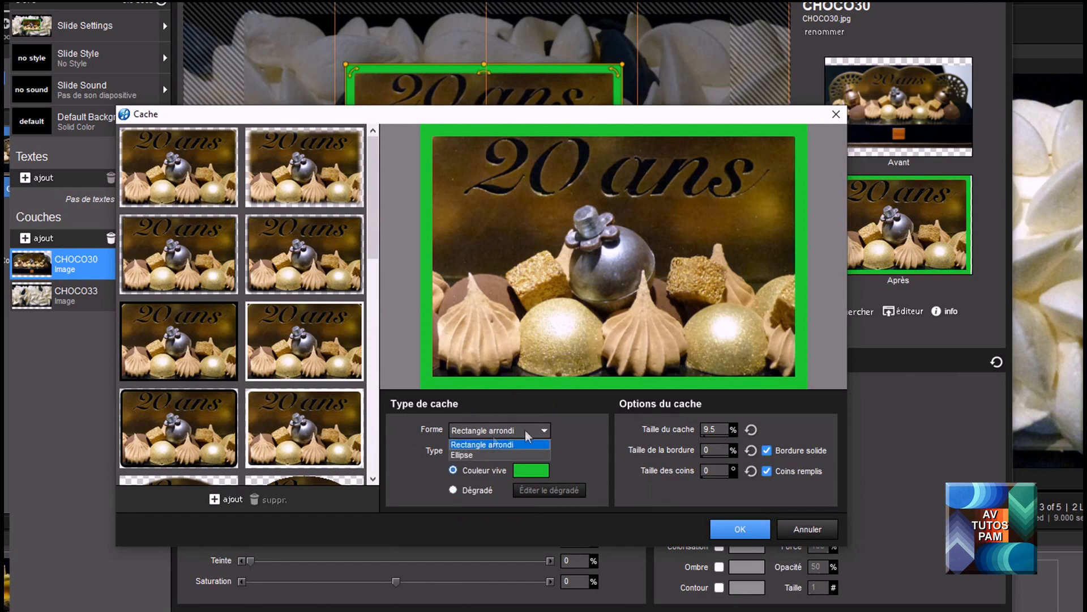
pyautogui.click(465, 454)
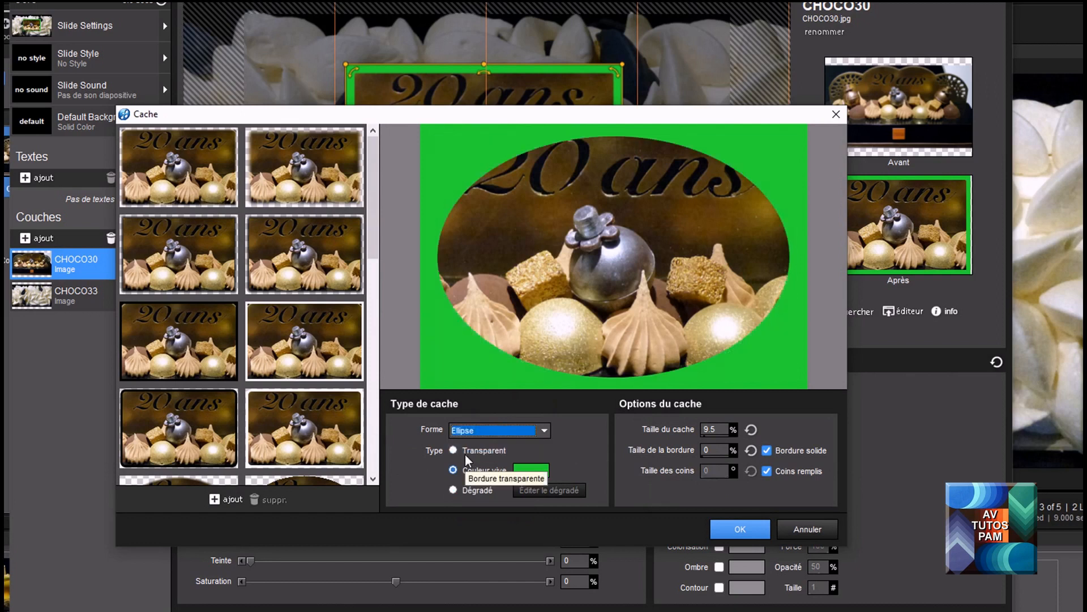
pyautogui.scroll(-8, 314, 378)
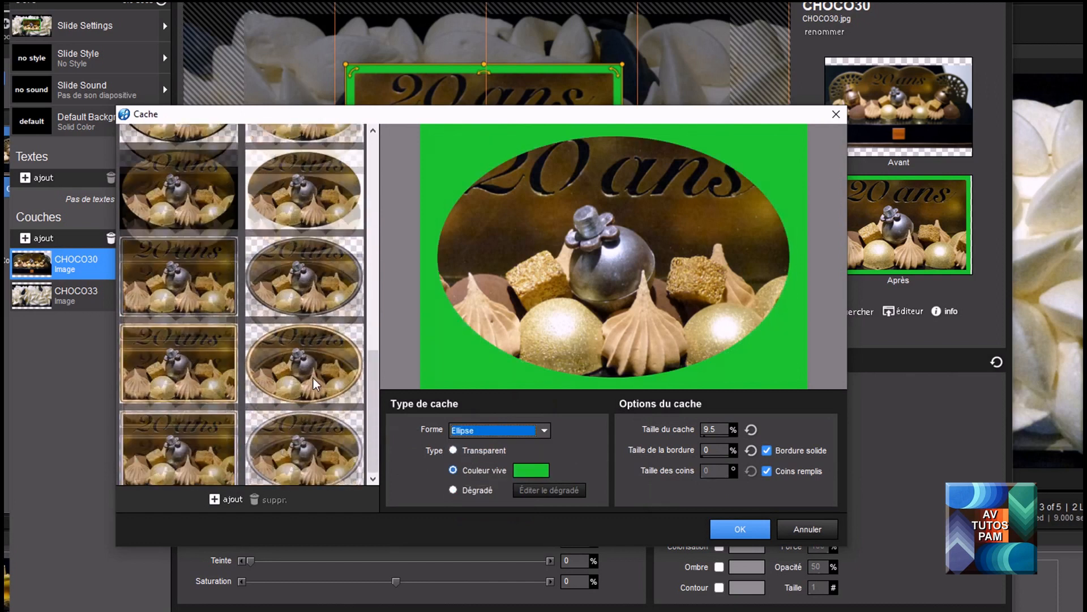
pyautogui.click(308, 354)
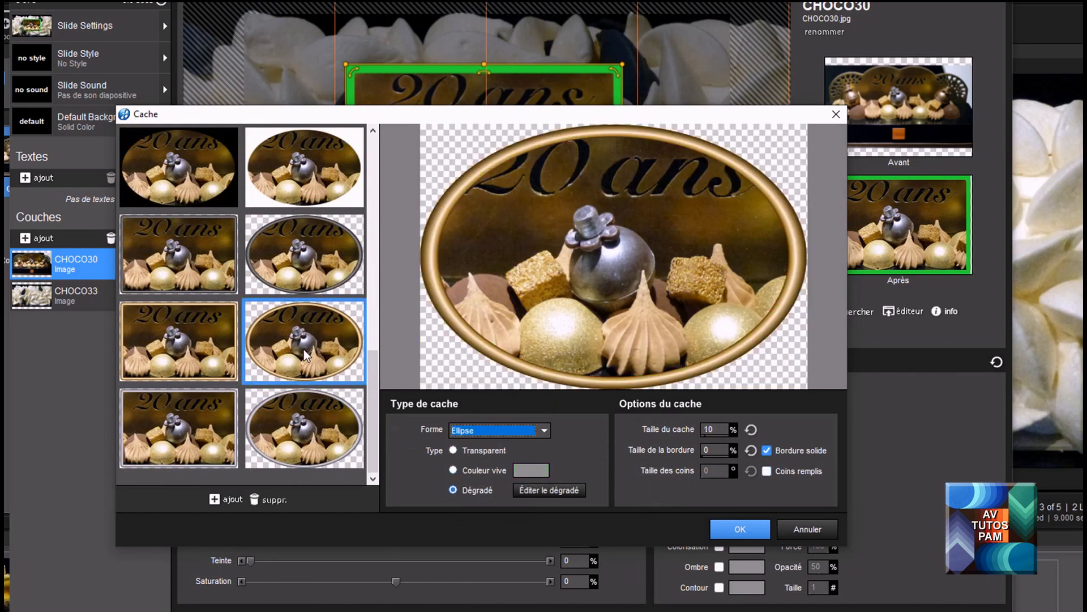
pyautogui.click(735, 532)
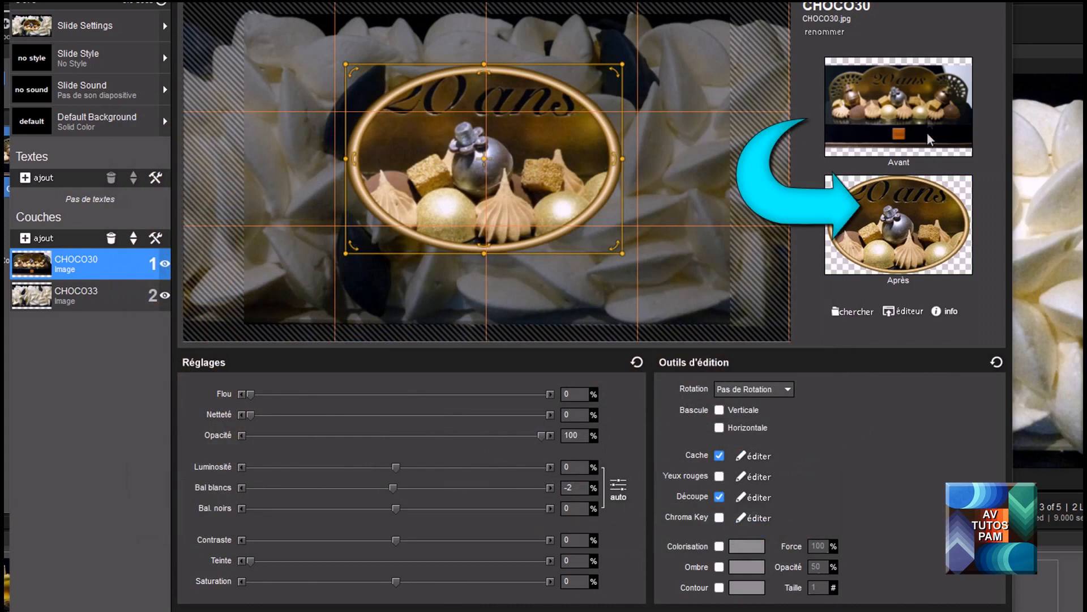
# View the CHOCO30 file's properties and replace the layer's image with CHOCO32.jpg
pyautogui.click(949, 317)
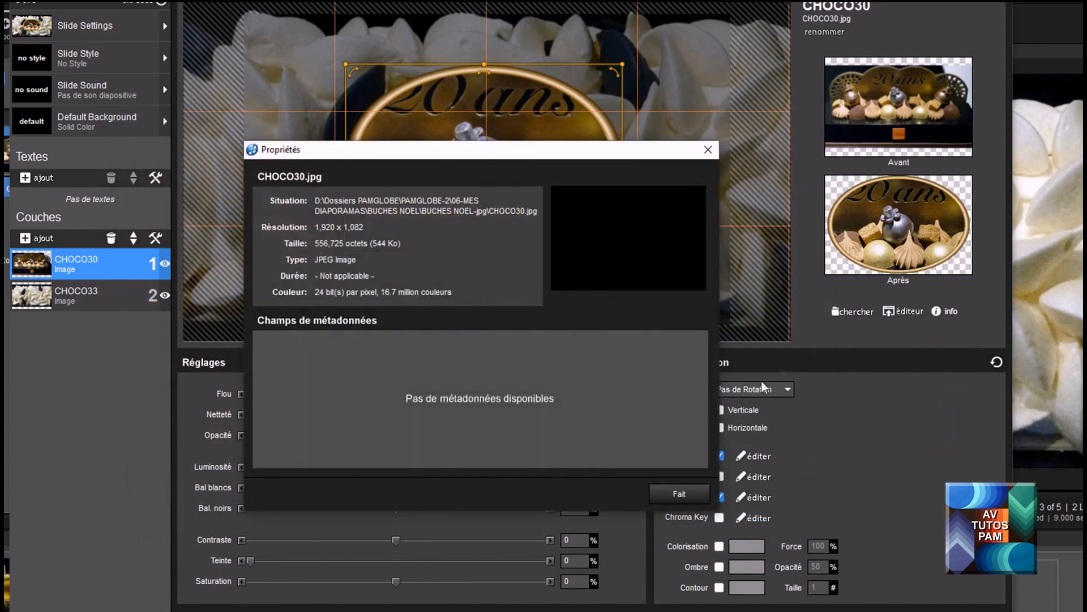
pyautogui.click(689, 490)
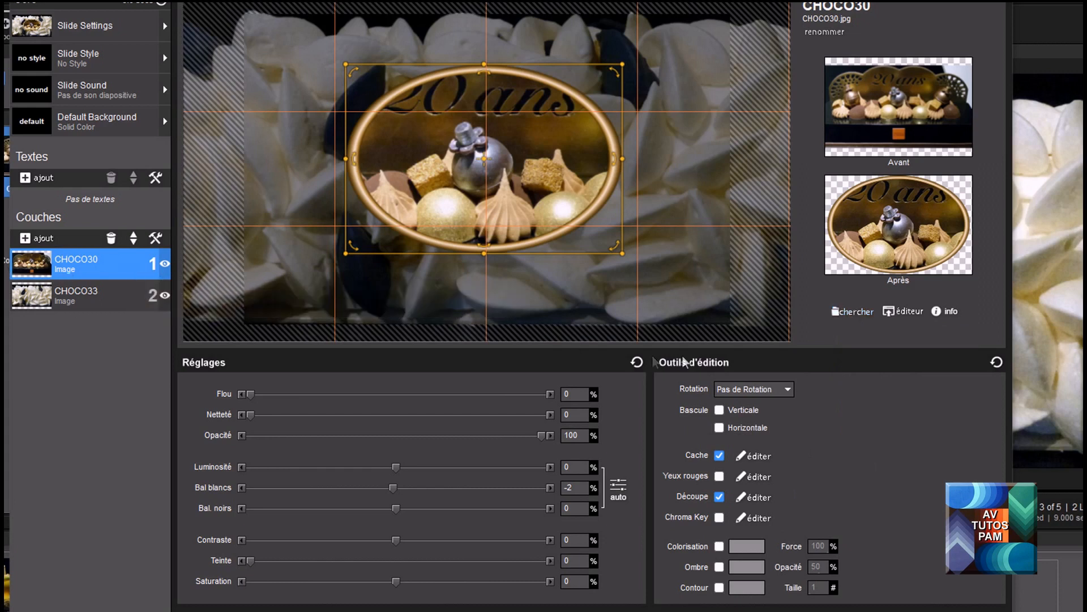
pyautogui.click(858, 311)
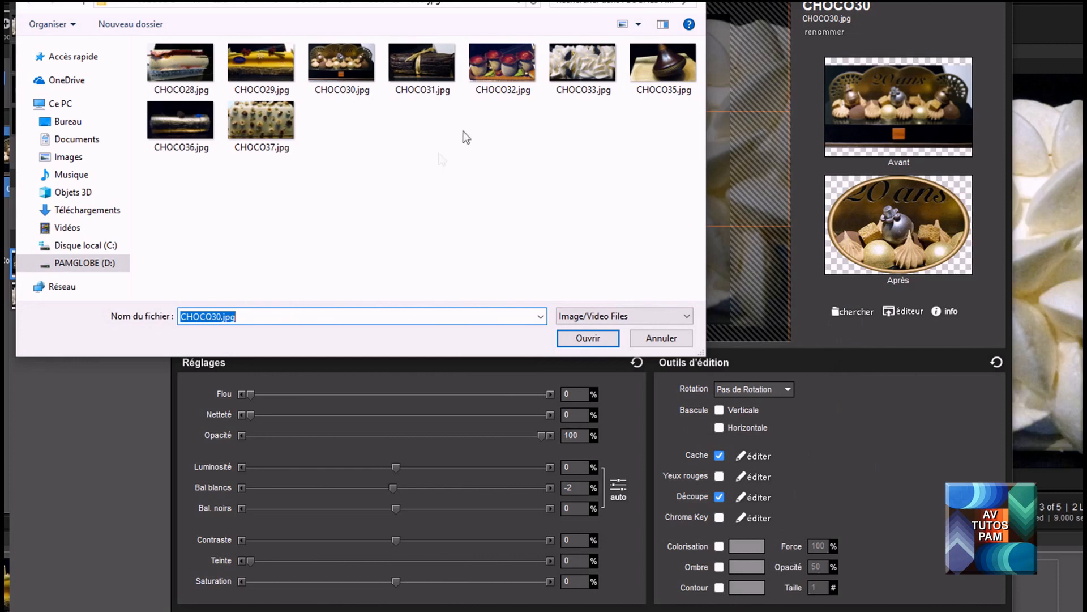
pyautogui.click(503, 58)
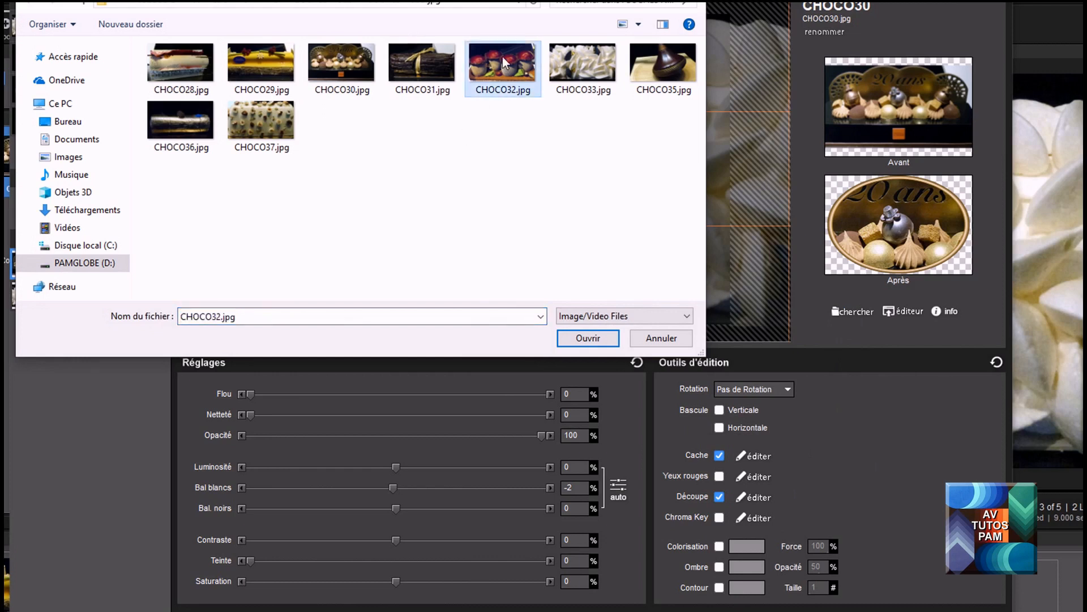
pyautogui.click(590, 338)
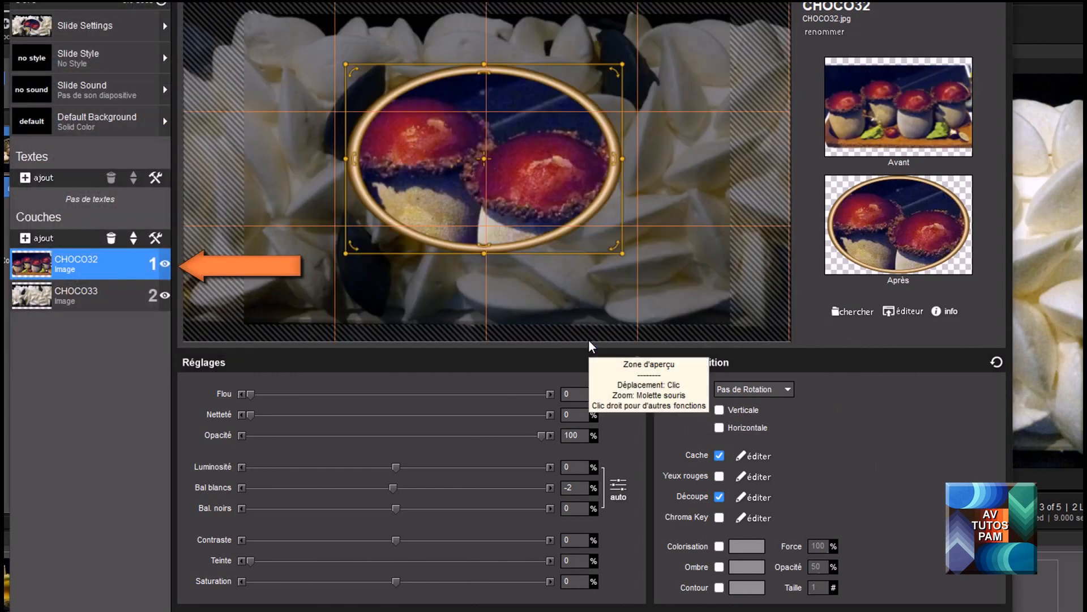
# Duplicate the CHOCO32 layer and replace the image of the upper copy with CHOCO29.jpg
pyautogui.rightClick(85, 261)
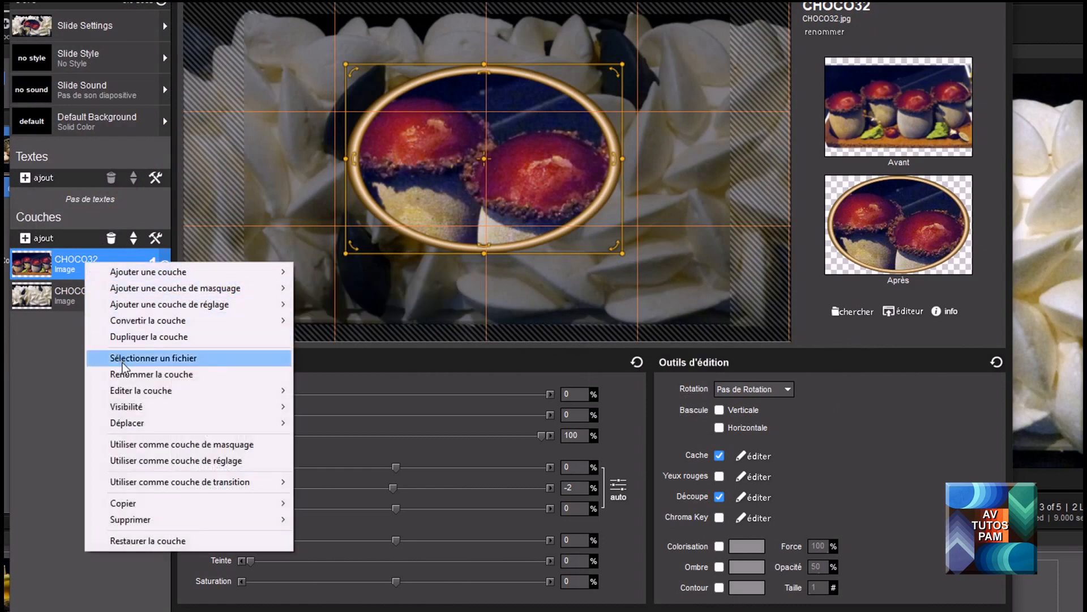
pyautogui.click(135, 336)
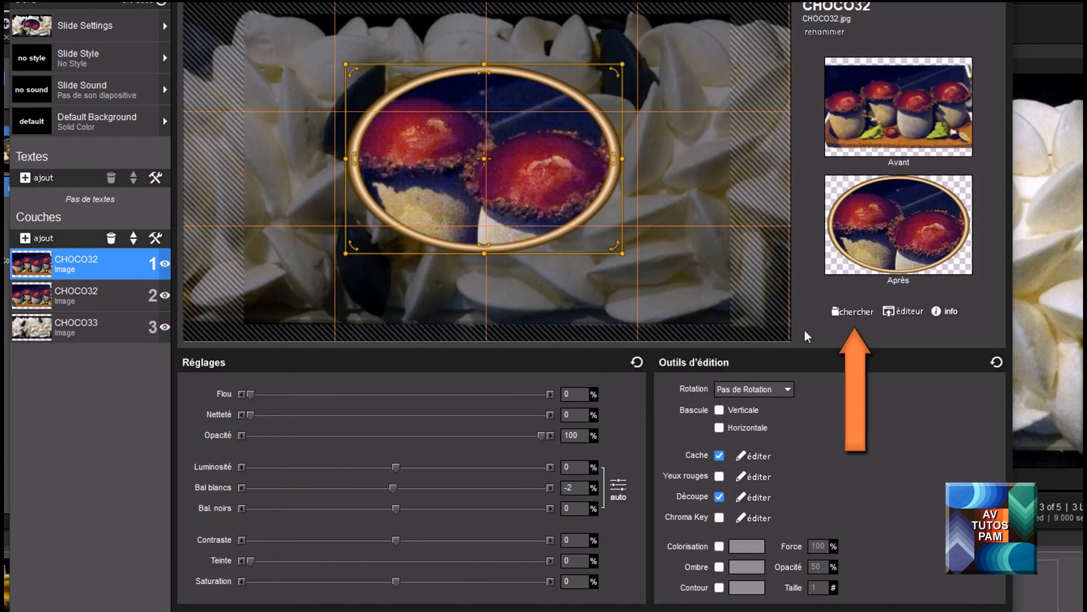
pyautogui.click(854, 312)
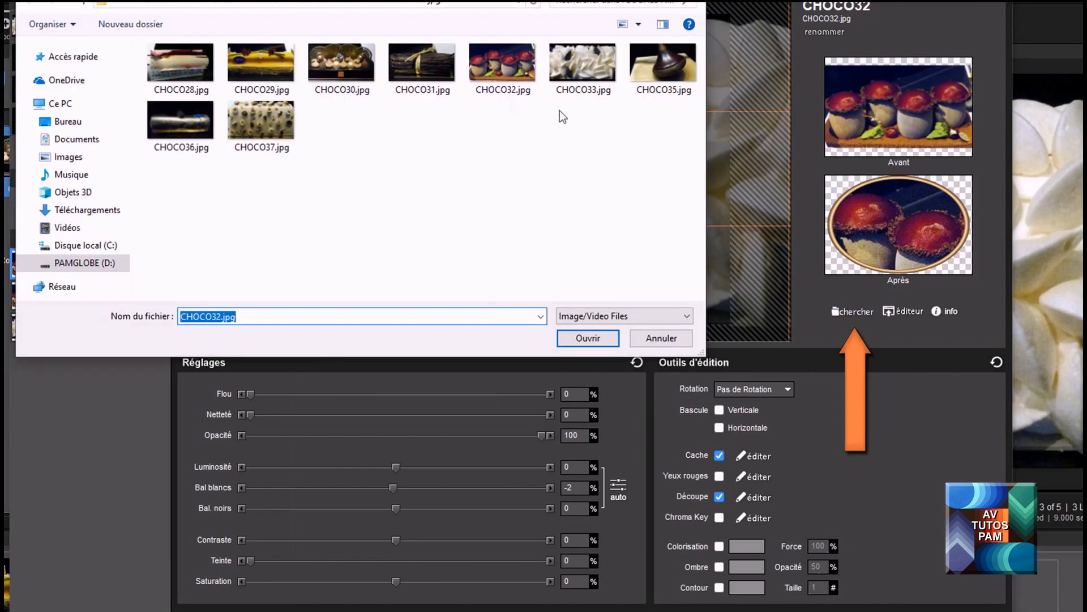
pyautogui.click(318, 68)
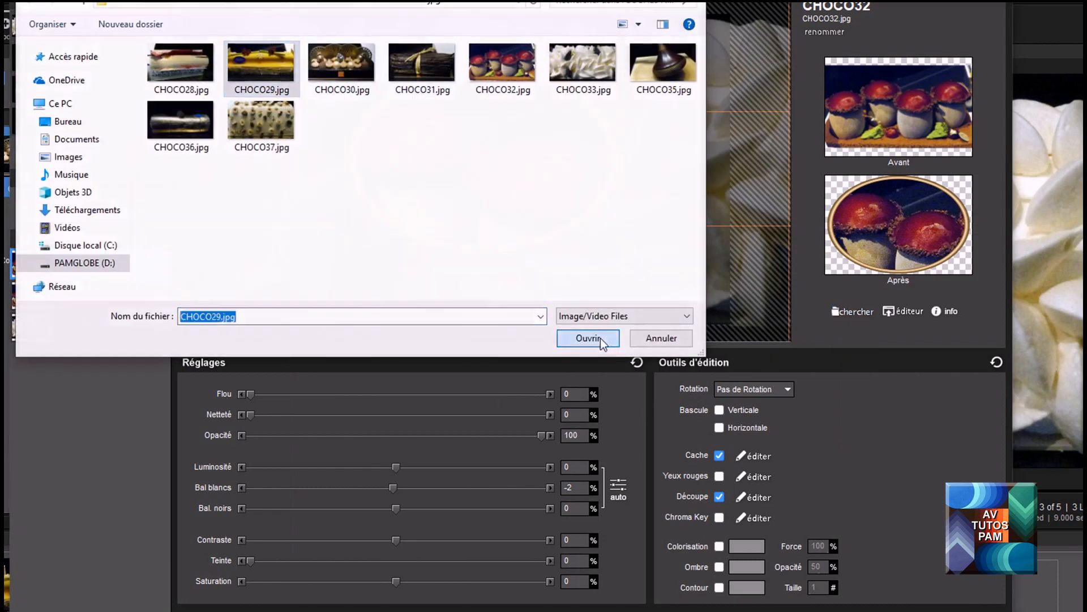
pyautogui.click(600, 337)
# Place the CHOCO29 oval in the right half of the frame and the CHOCO32 oval toward the left, side by side
pyautogui.moveTo(486, 180); pyautogui.dragTo(651, 170)
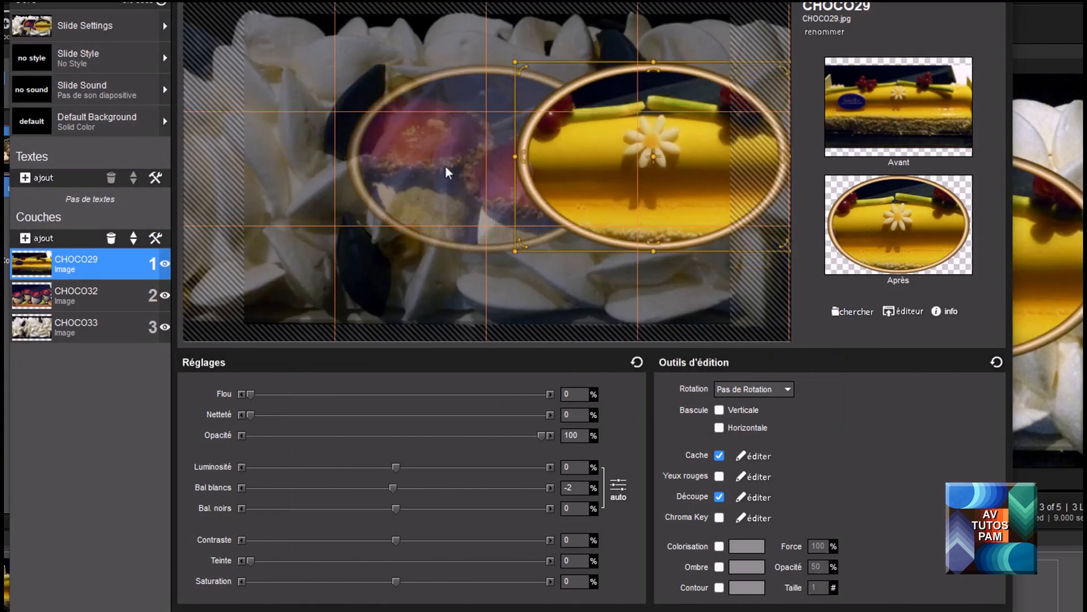
pyautogui.click(446, 165)
pyautogui.moveTo(430, 170); pyautogui.dragTo(305, 158)
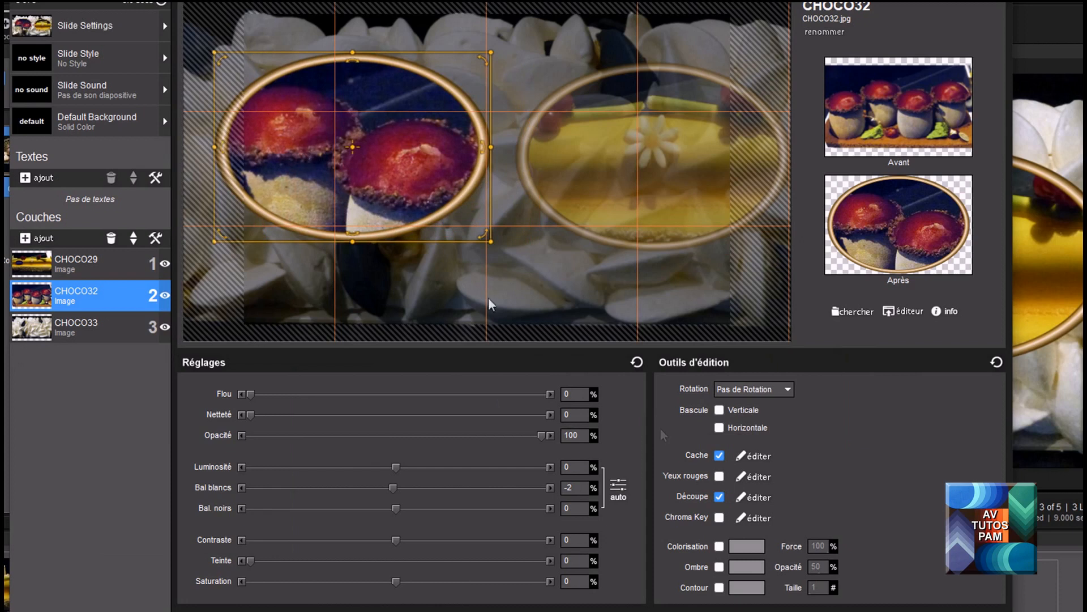